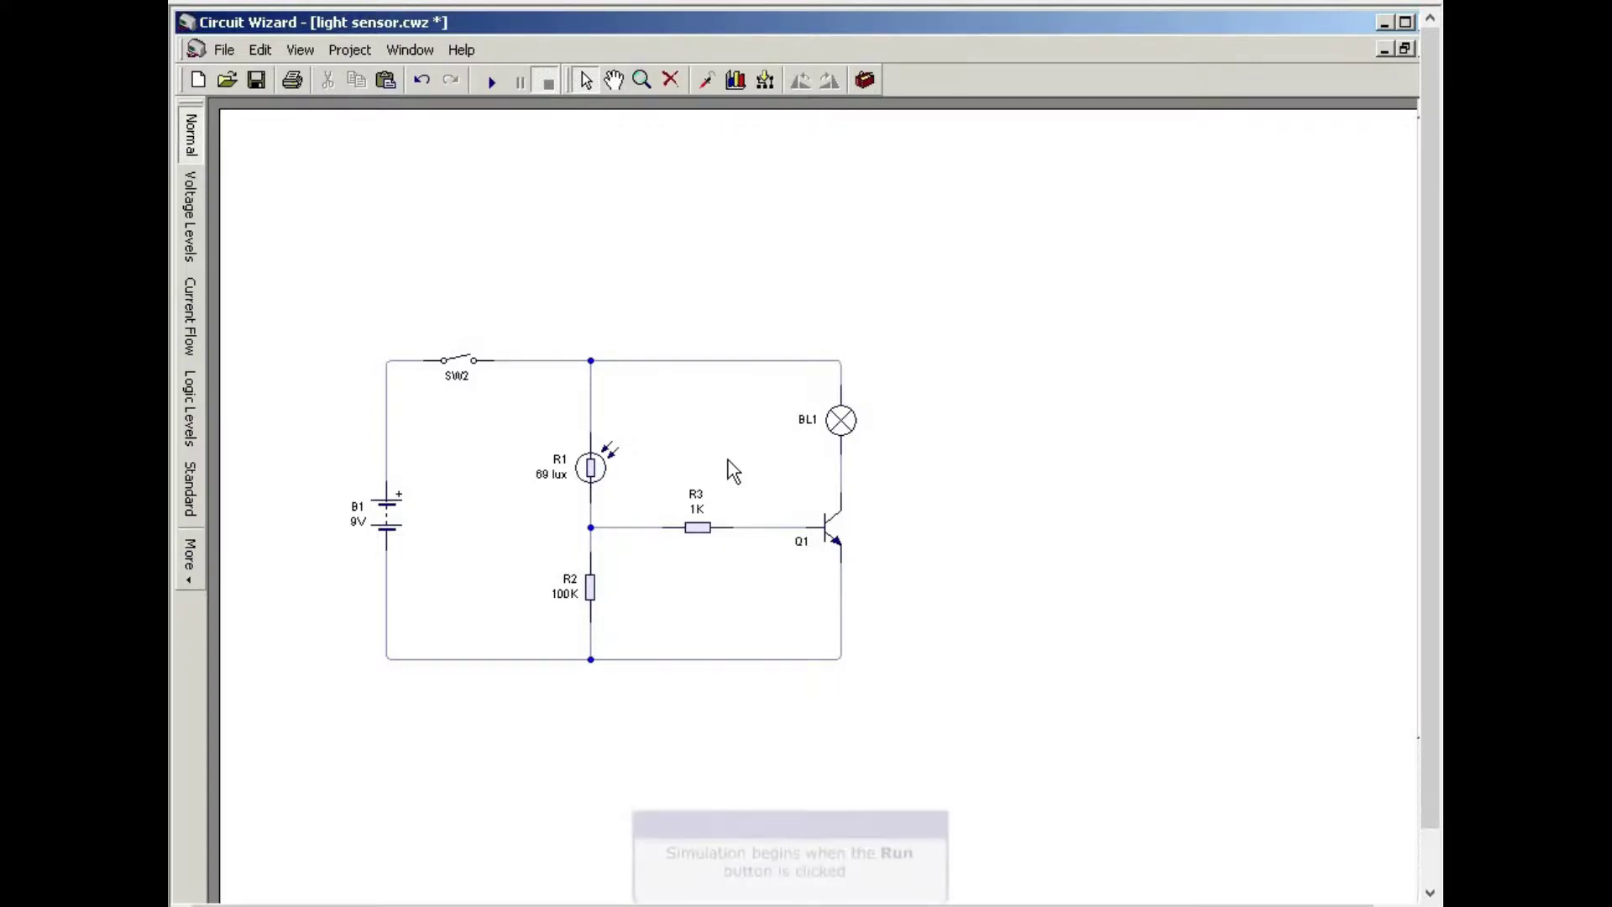
Run the simulation and raise LDR R1 to about 762 lux so lamp BL1 lights
{"action": "left_click", "coordinate": [492, 75]}
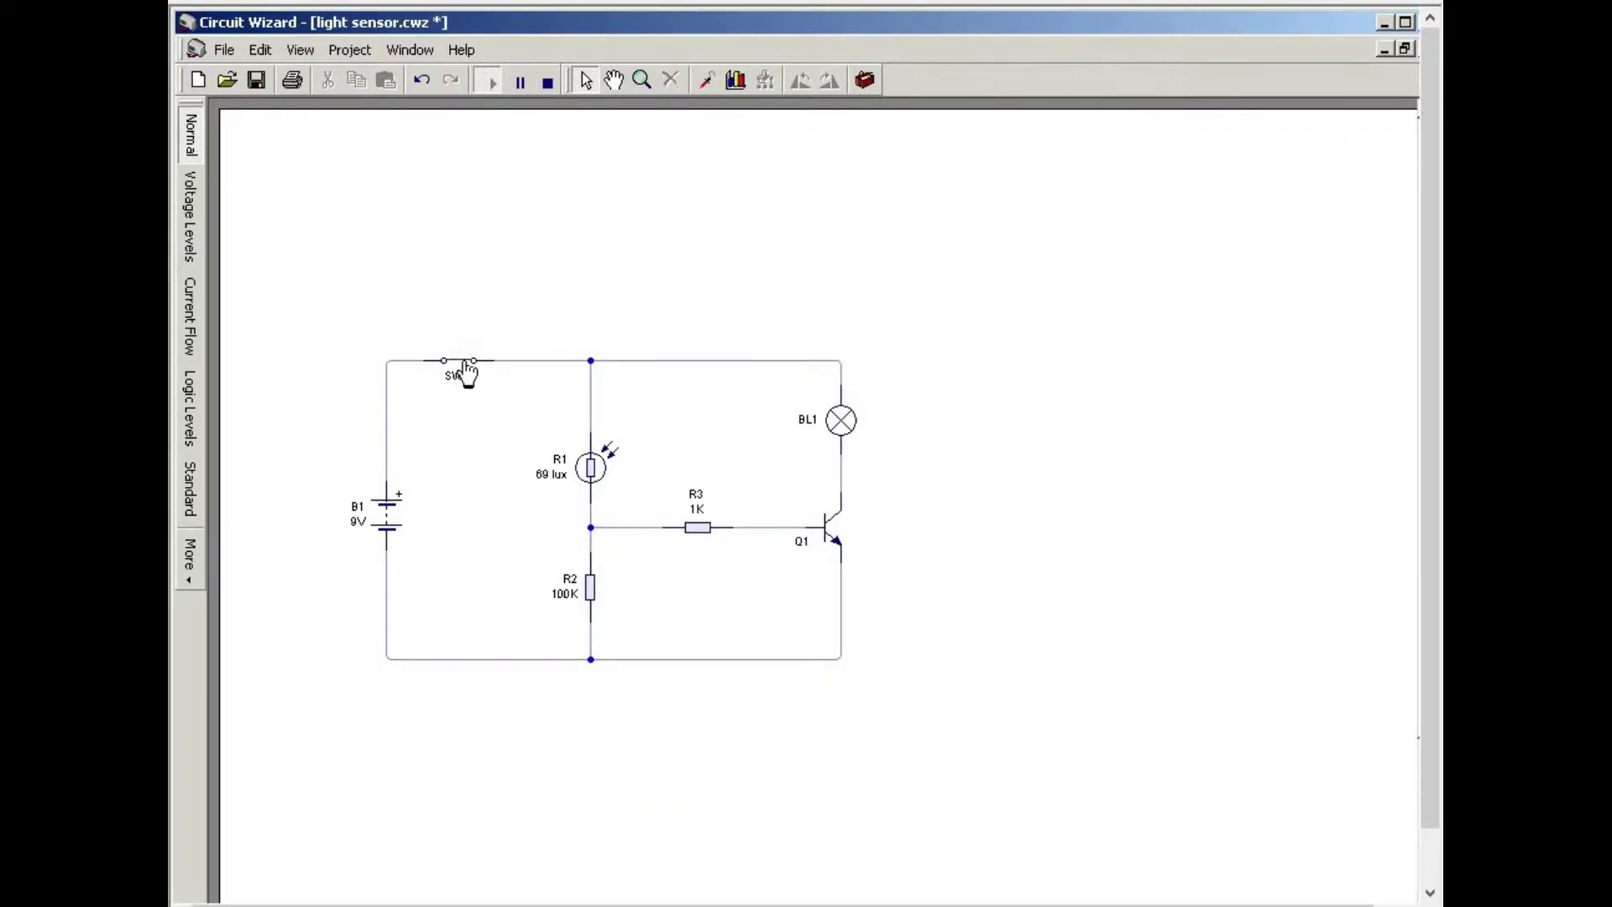
{"action": "left_click", "coordinate": [592, 470]}
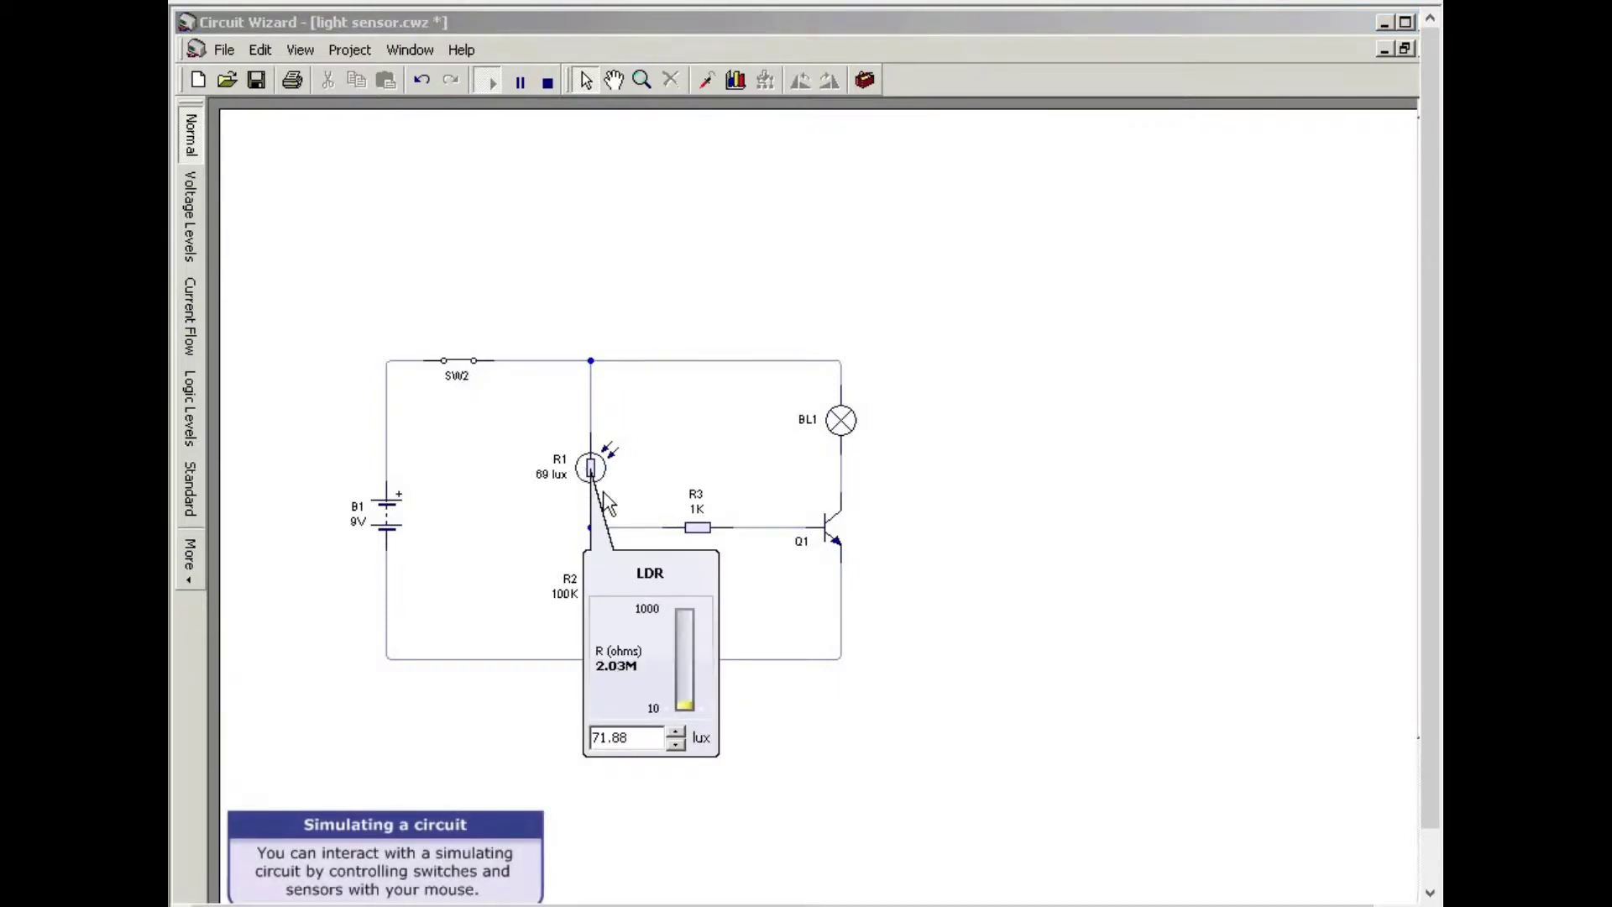
{"action": "left_click_drag", "start_coordinate": [684, 705], "coordinate": [564, 623]}
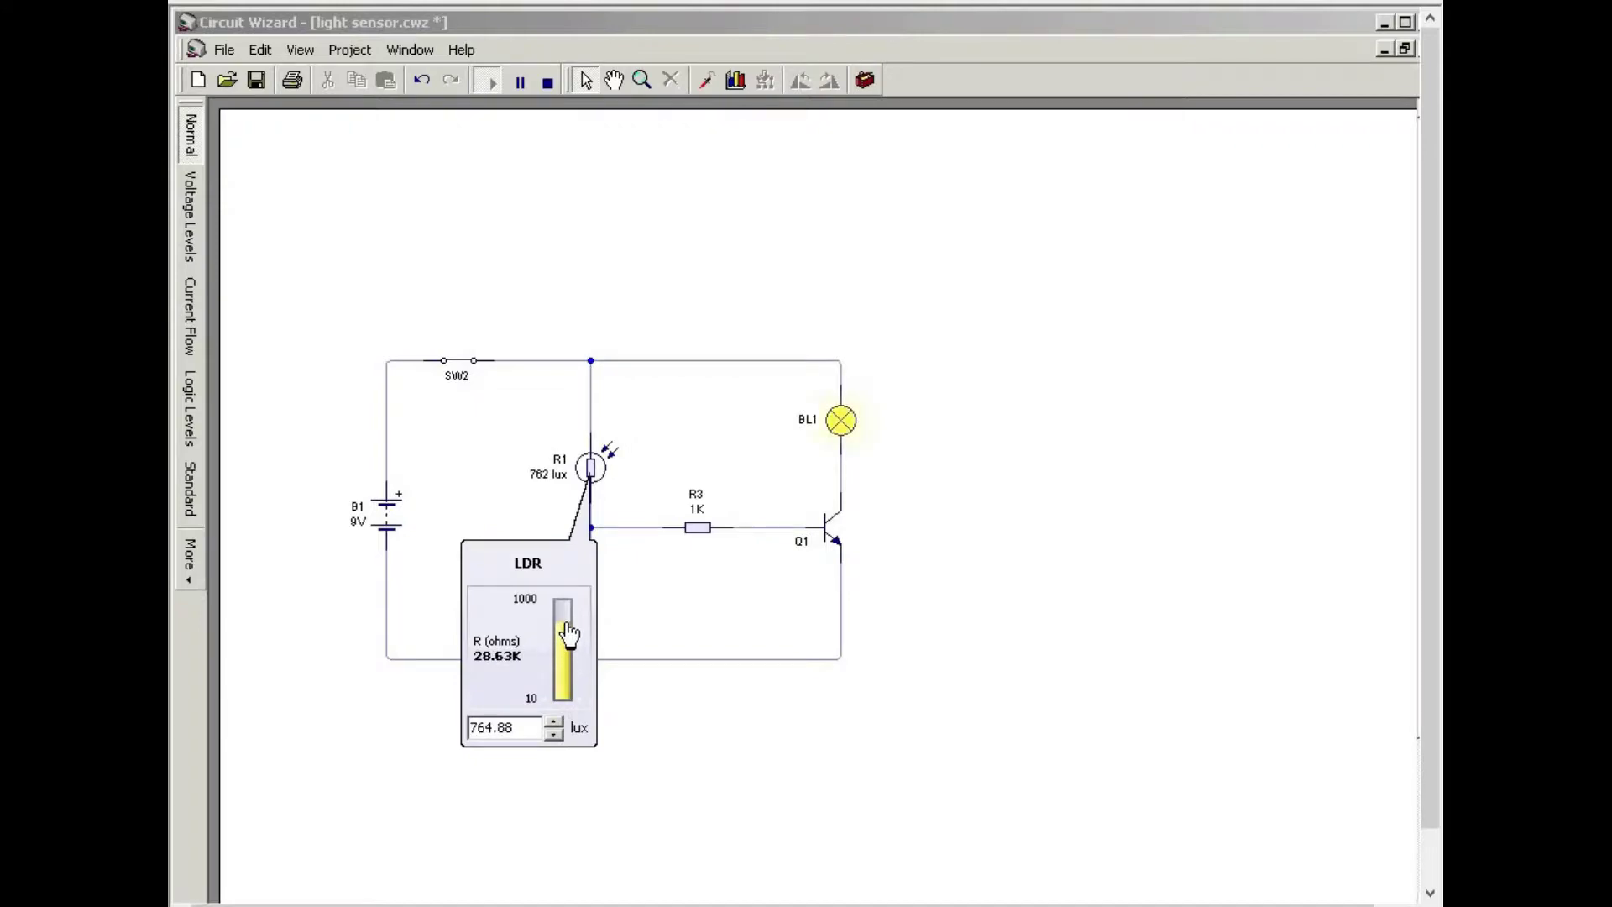
{"action": "left_click", "coordinate": [654, 693]}
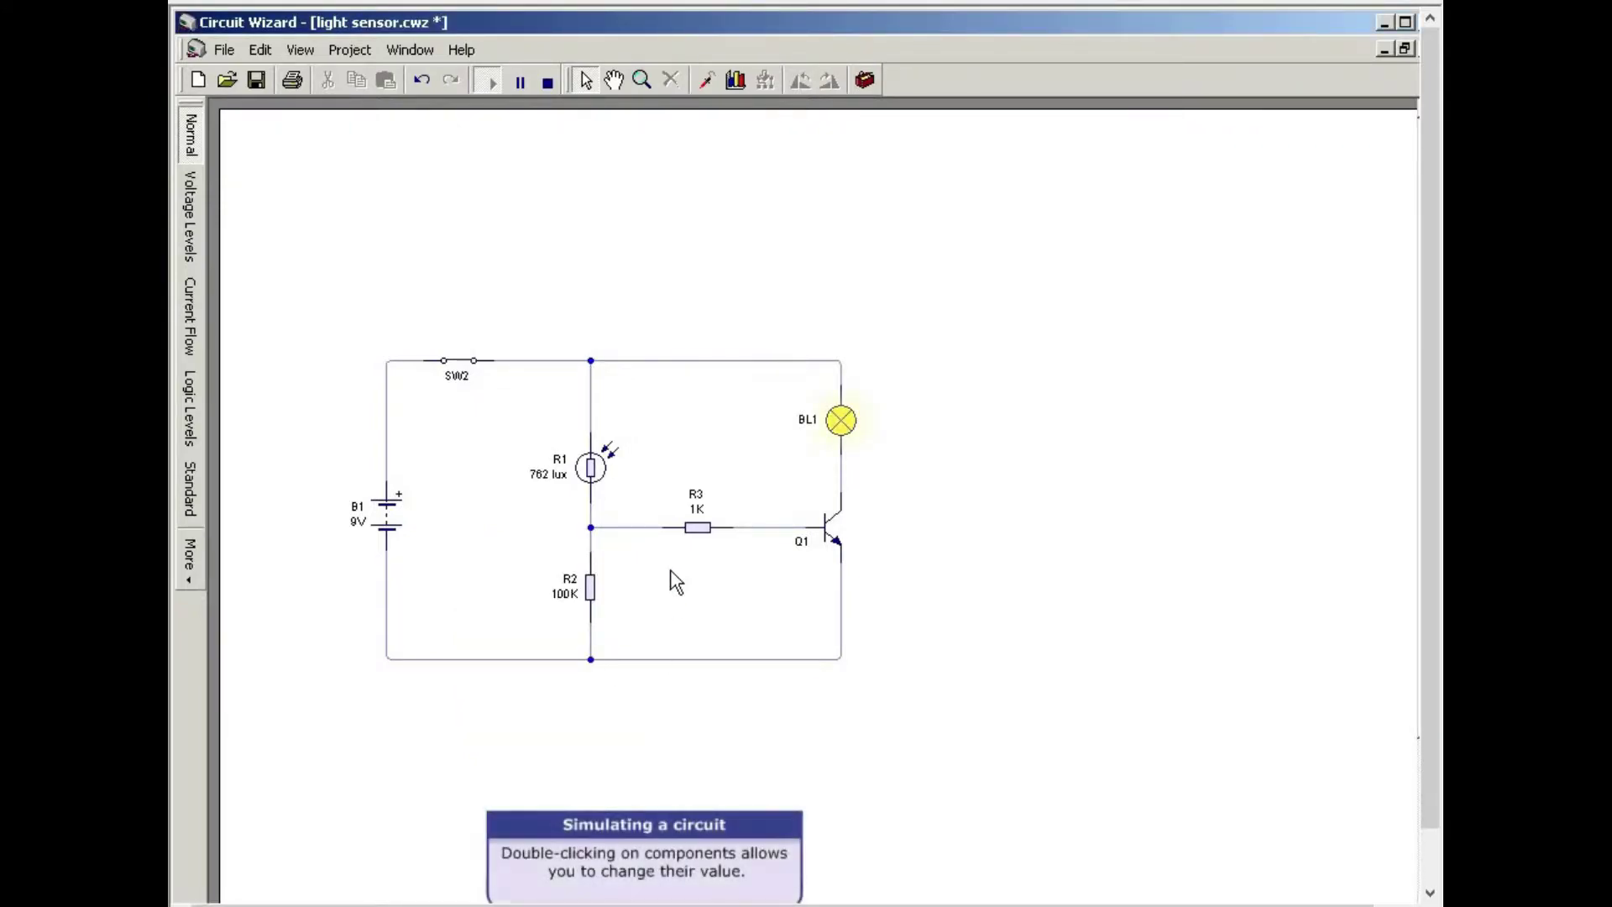
Change resistor R3 to 100K and test the effect by varying R1's light level
{"action": "double_click", "coordinate": [697, 531]}
{"action": "left_click", "coordinate": [712, 512]}
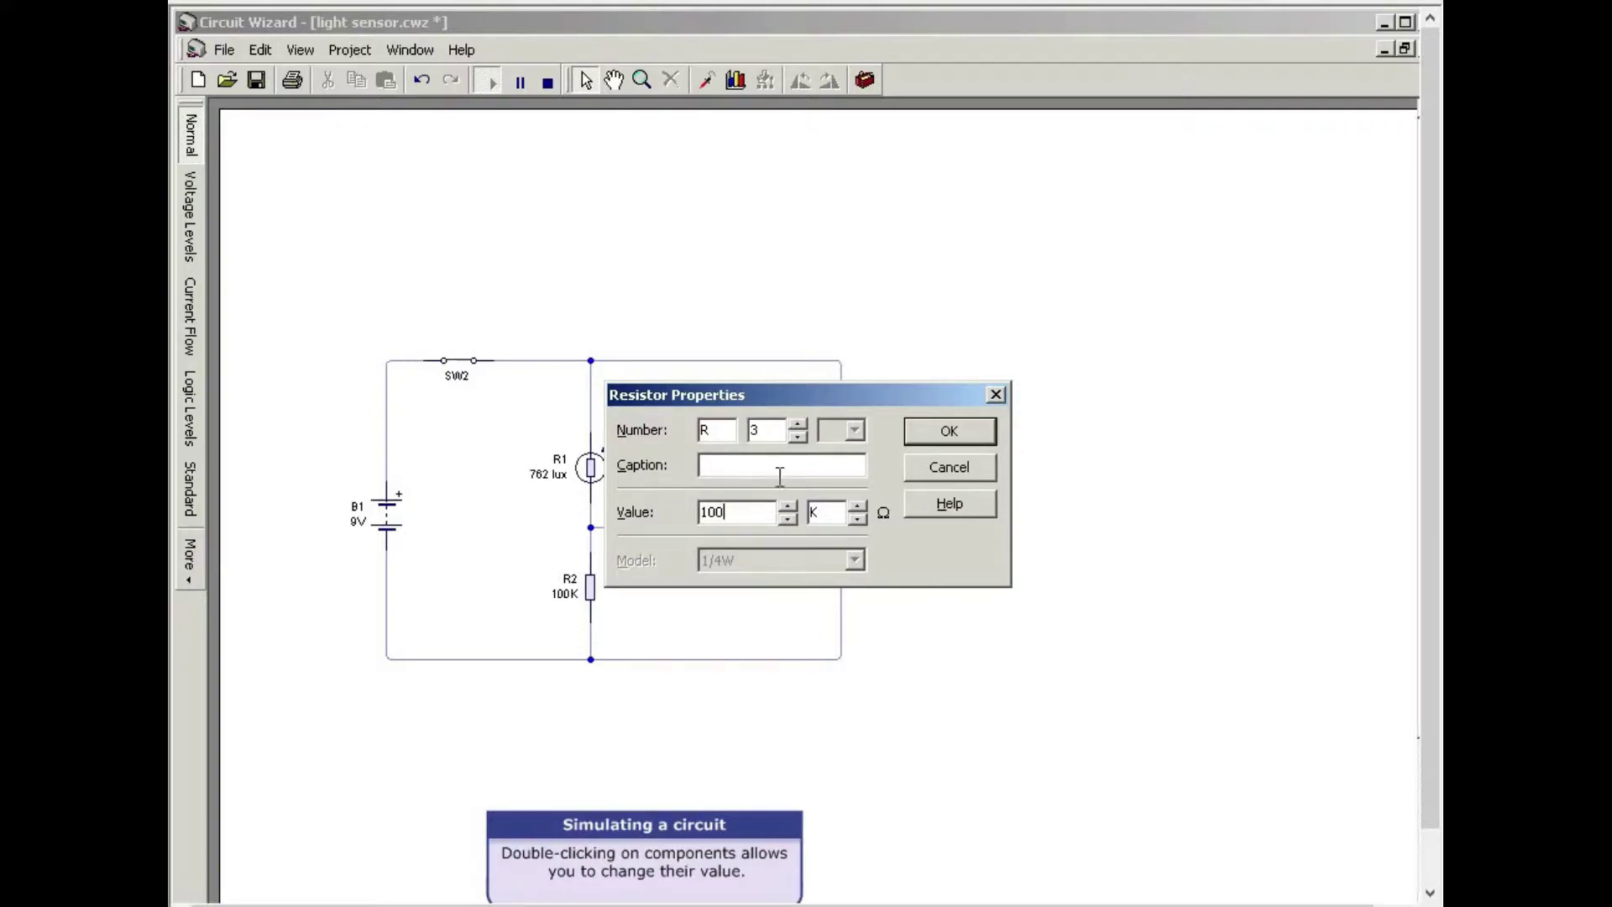
{"action": "left_click", "coordinate": [926, 434]}
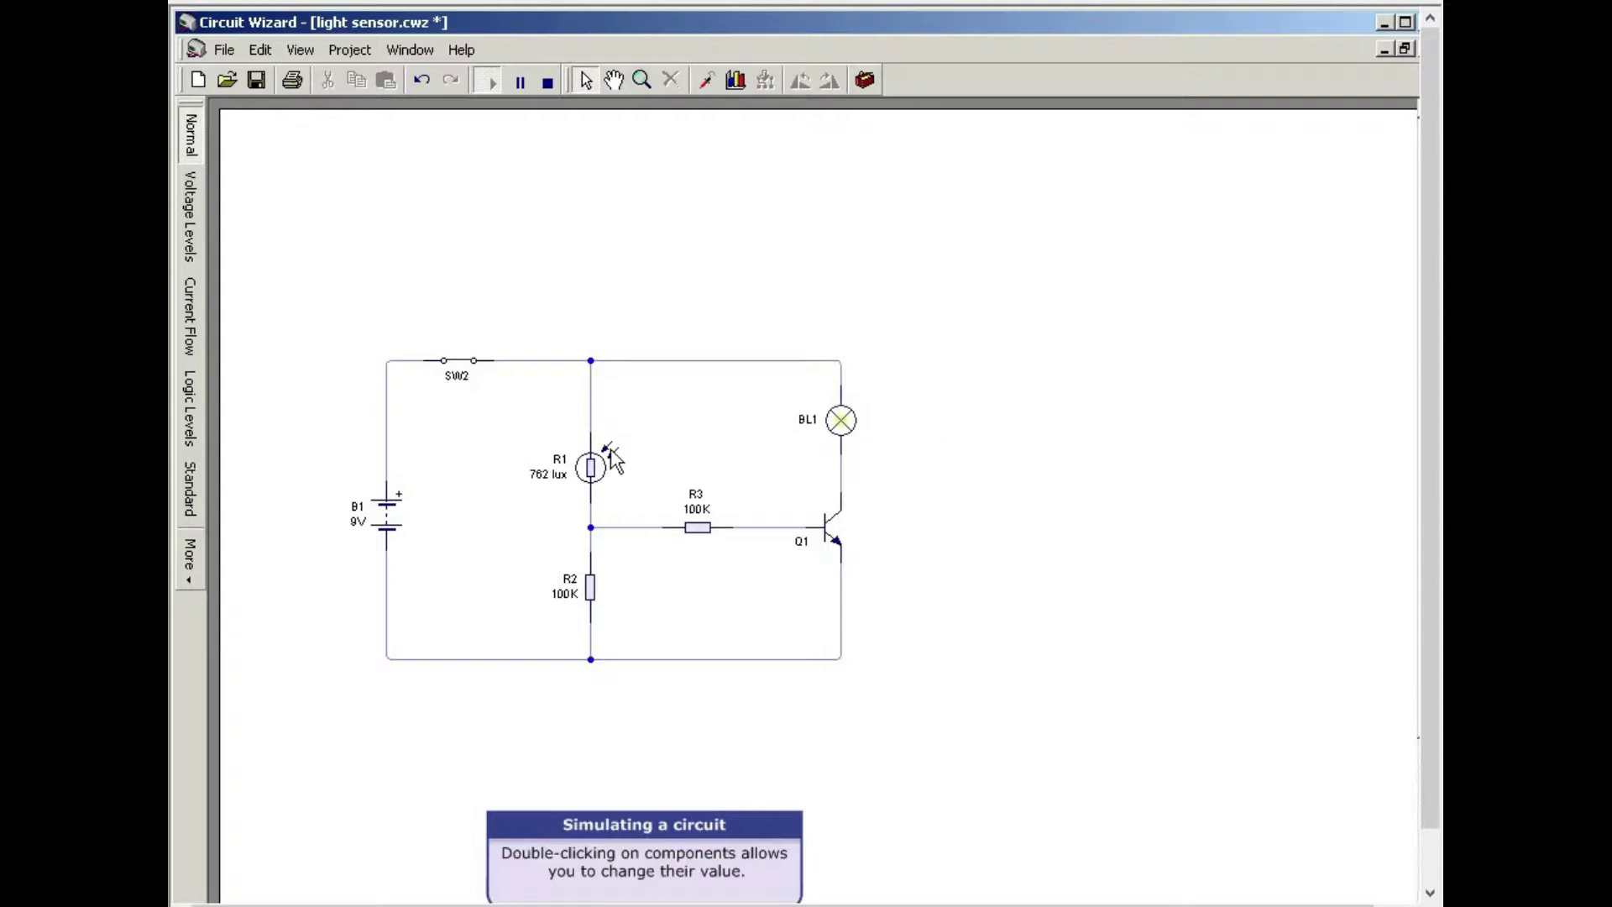
{"action": "left_click", "coordinate": [590, 470]}
{"action": "mouse_move", "coordinate": [560, 635]}
{"action": "left_mouse_down"}
{"action": "mouse_move", "coordinate": [561, 689]}
{"action": "mouse_move", "coordinate": [563, 611]}
{"action": "mouse_move", "coordinate": [567, 638]}
{"action": "left_mouse_up"}
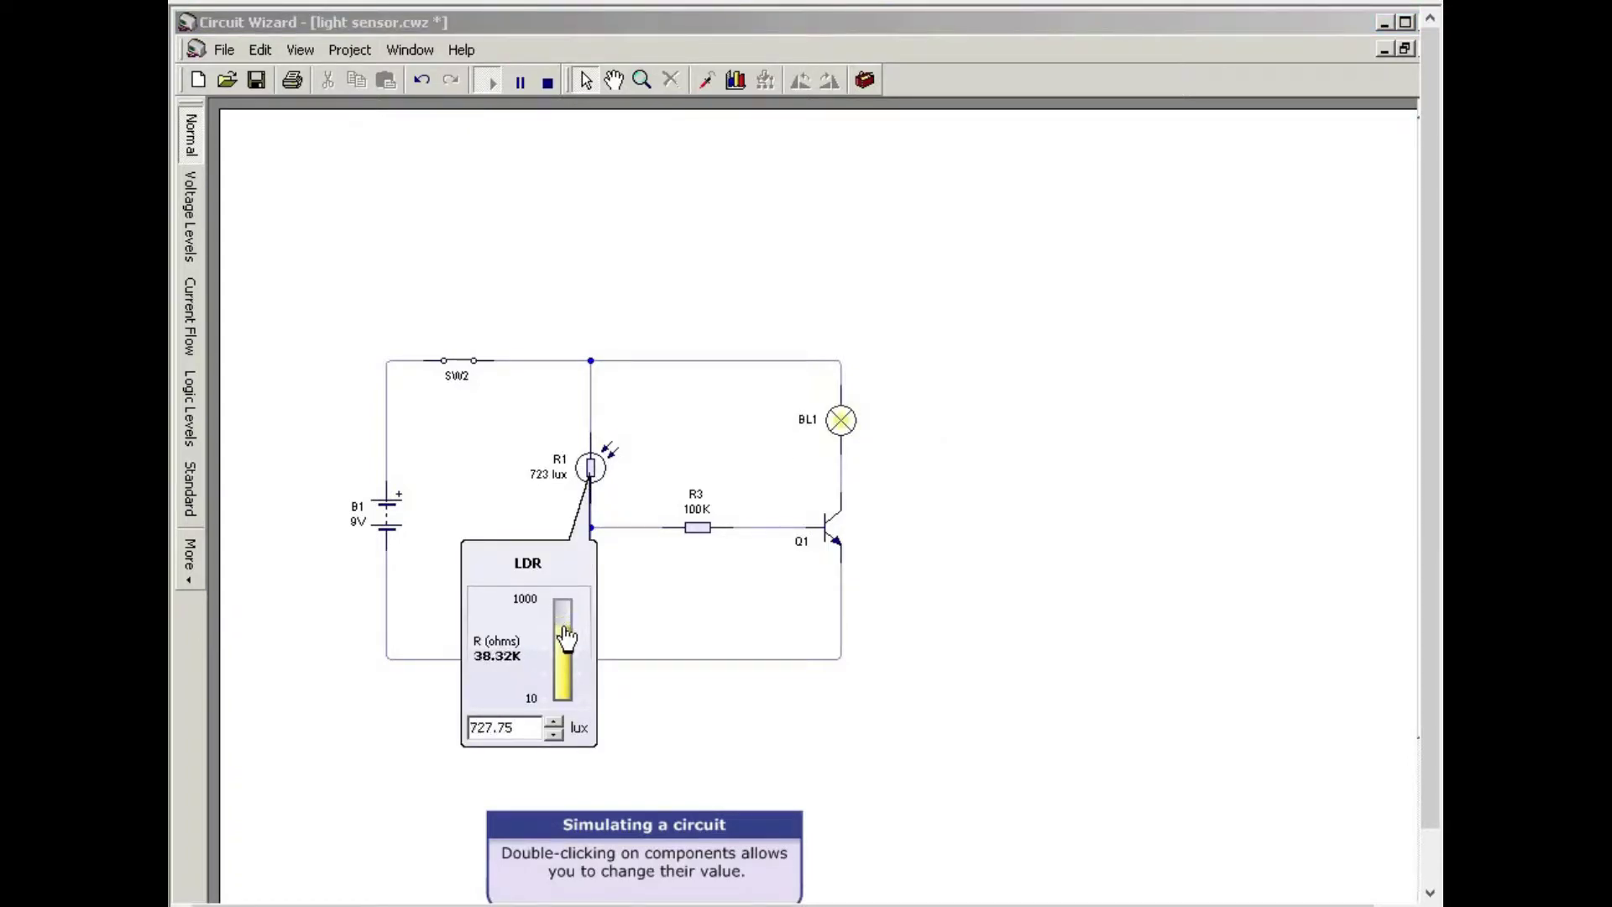
Set R3 back to 1K and dim R1 to 129 lux so lamp BL1 goes out
{"action": "double_click", "coordinate": [698, 527]}
{"action": "left_click", "coordinate": [727, 511]}
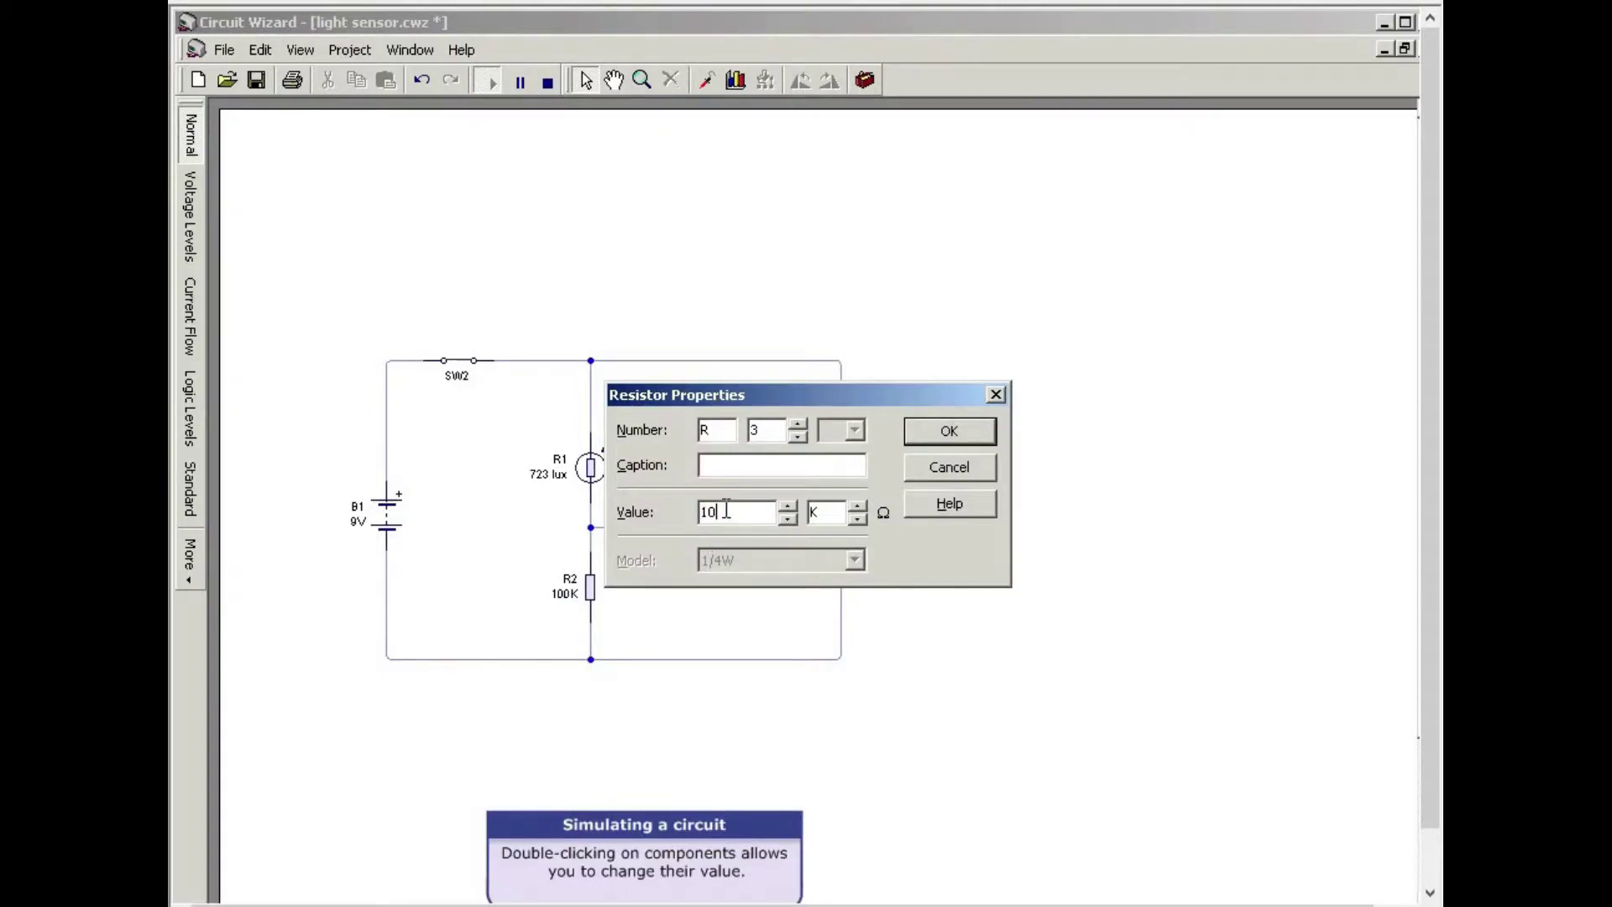
{"action": "left_click", "coordinate": [956, 430]}
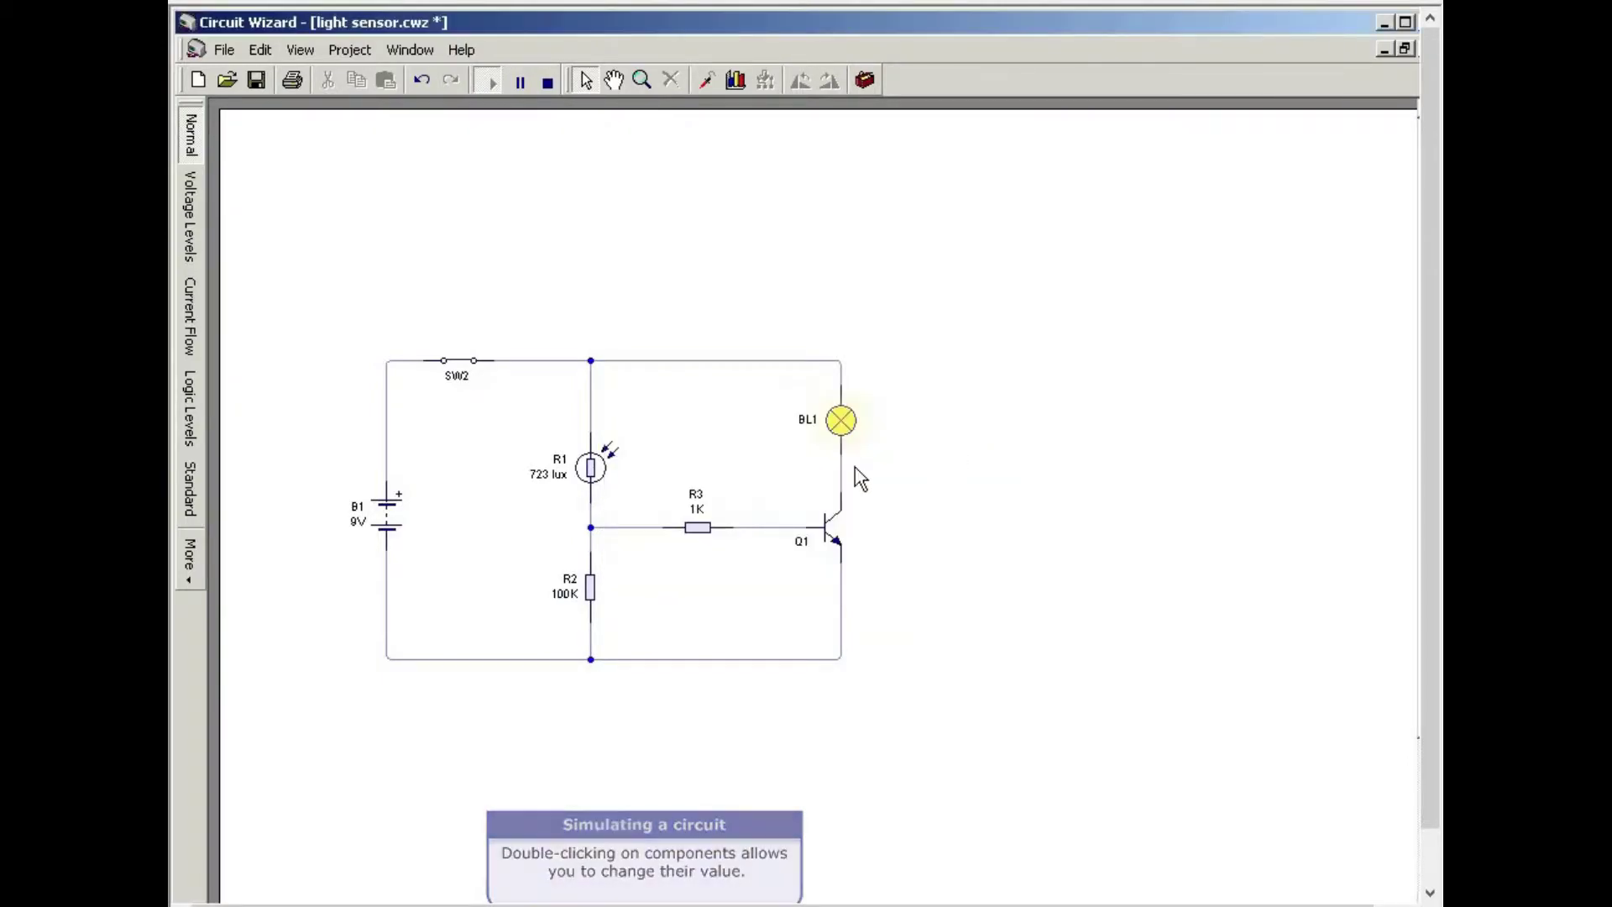
{"action": "left_click", "coordinate": [590, 472]}
{"action": "left_click_drag", "start_coordinate": [566, 598], "coordinate": [565, 695]}
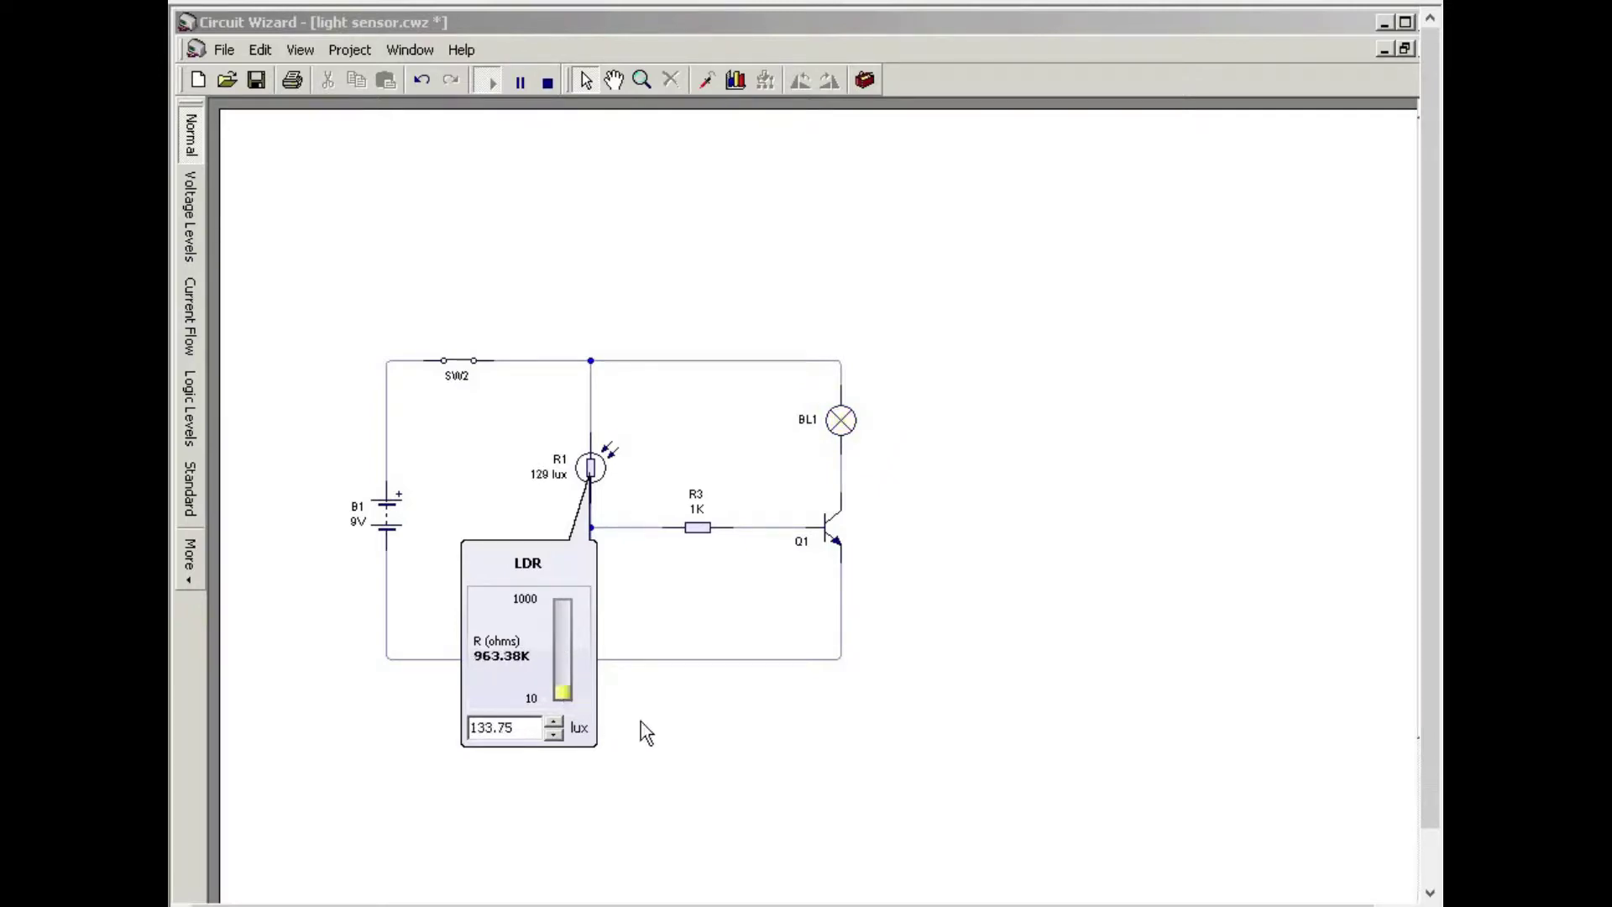
{"action": "left_click", "coordinate": [676, 737]}
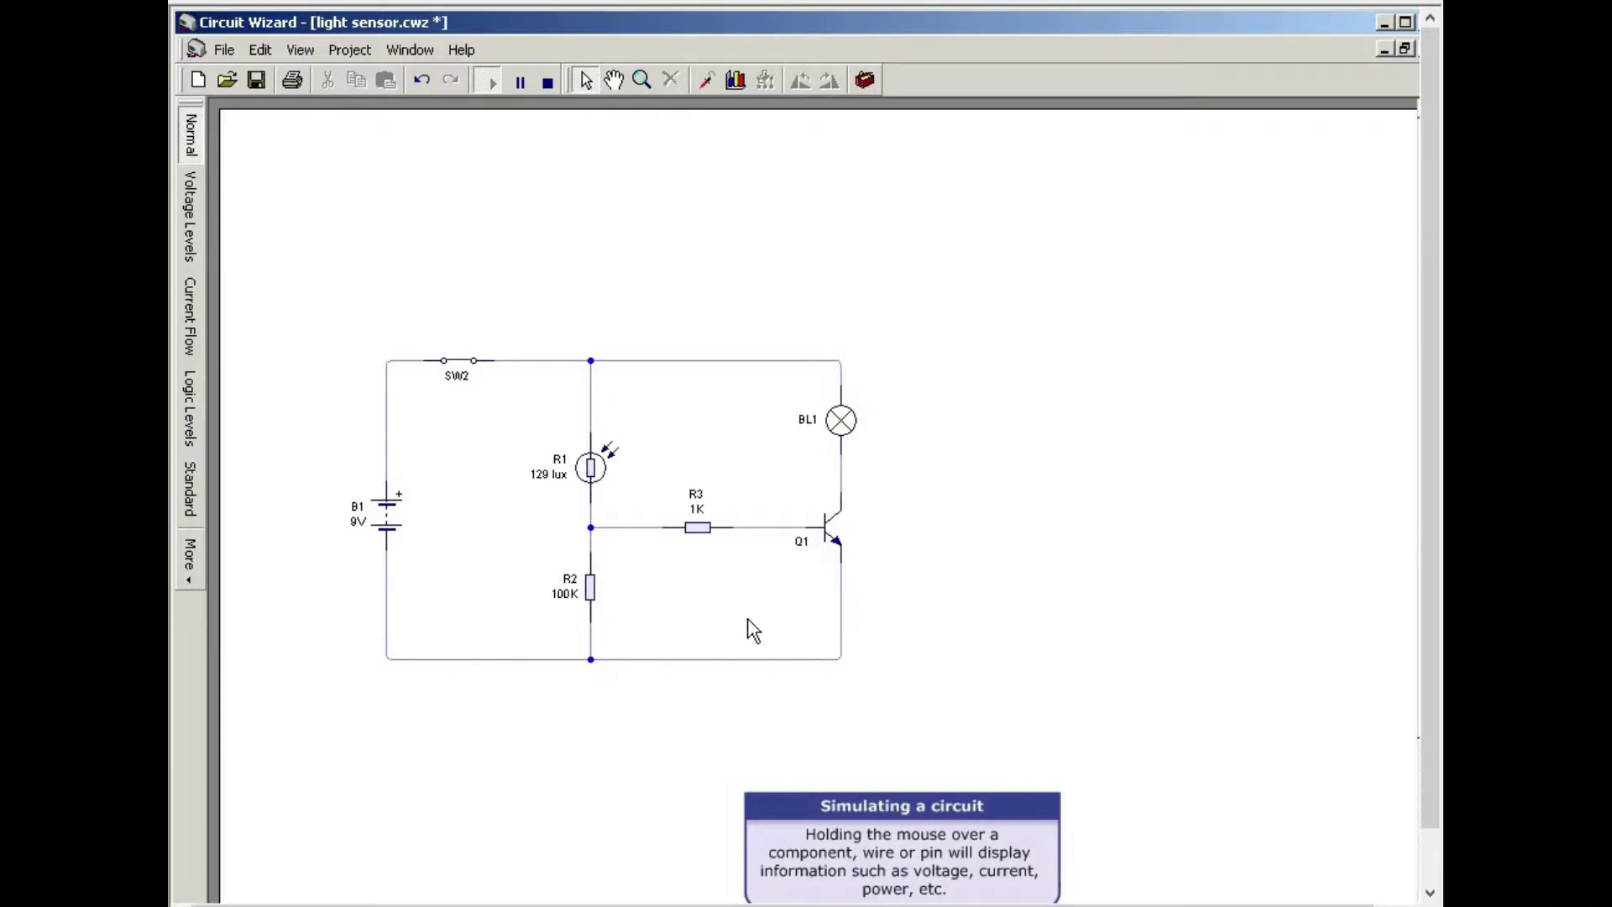
{"action": "mouse_move", "coordinate": [845, 565]}
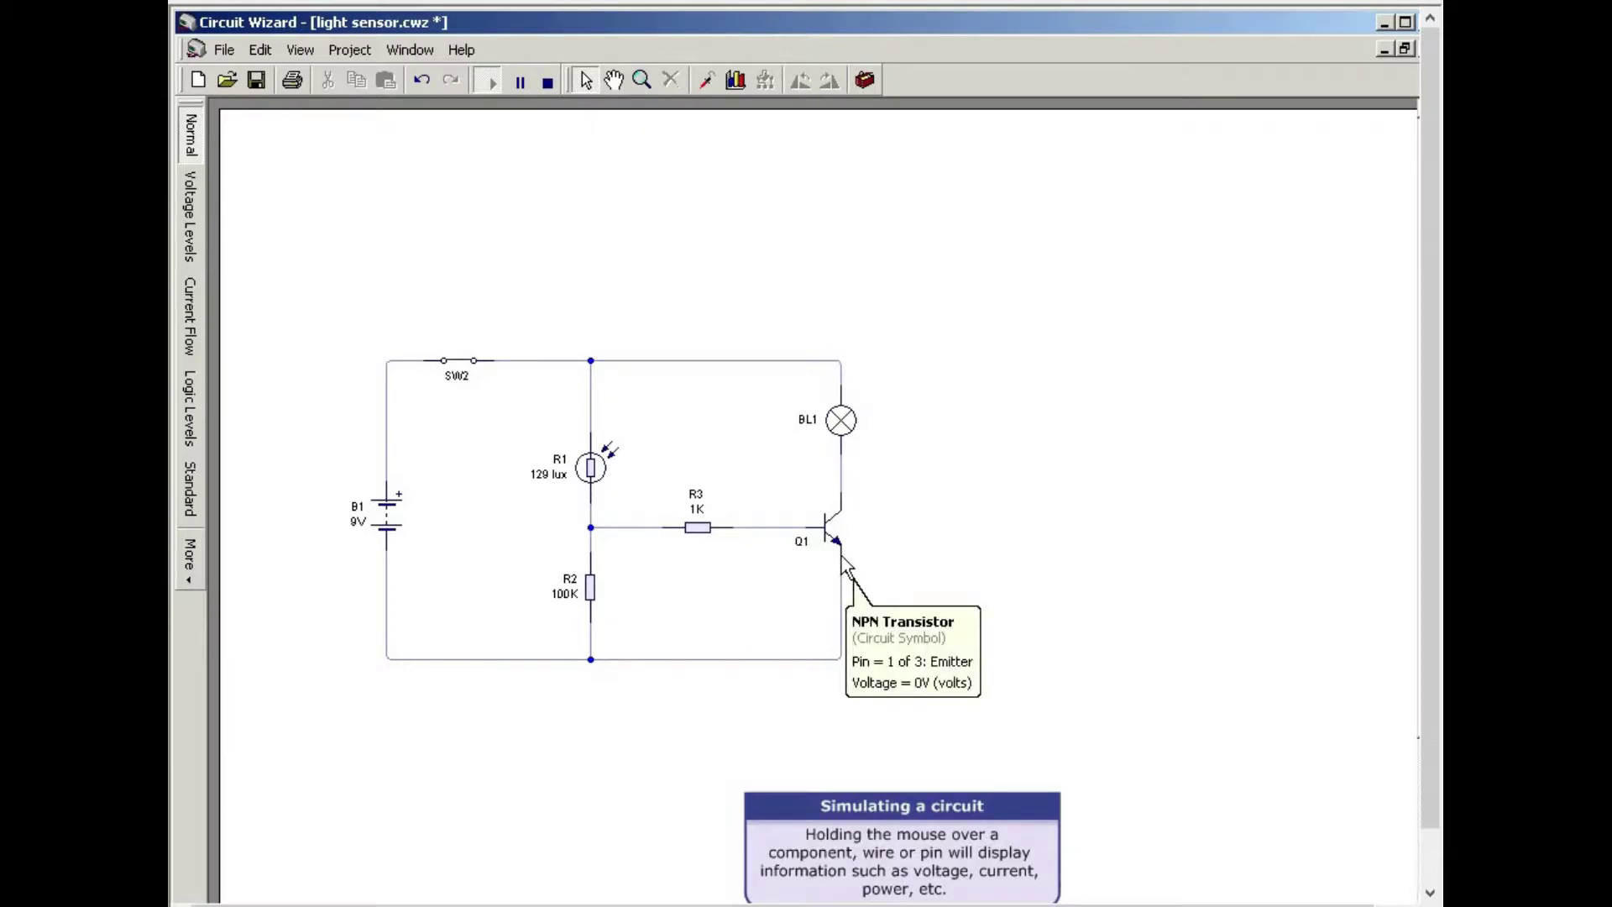
{"action": "mouse_move", "coordinate": [808, 534]}
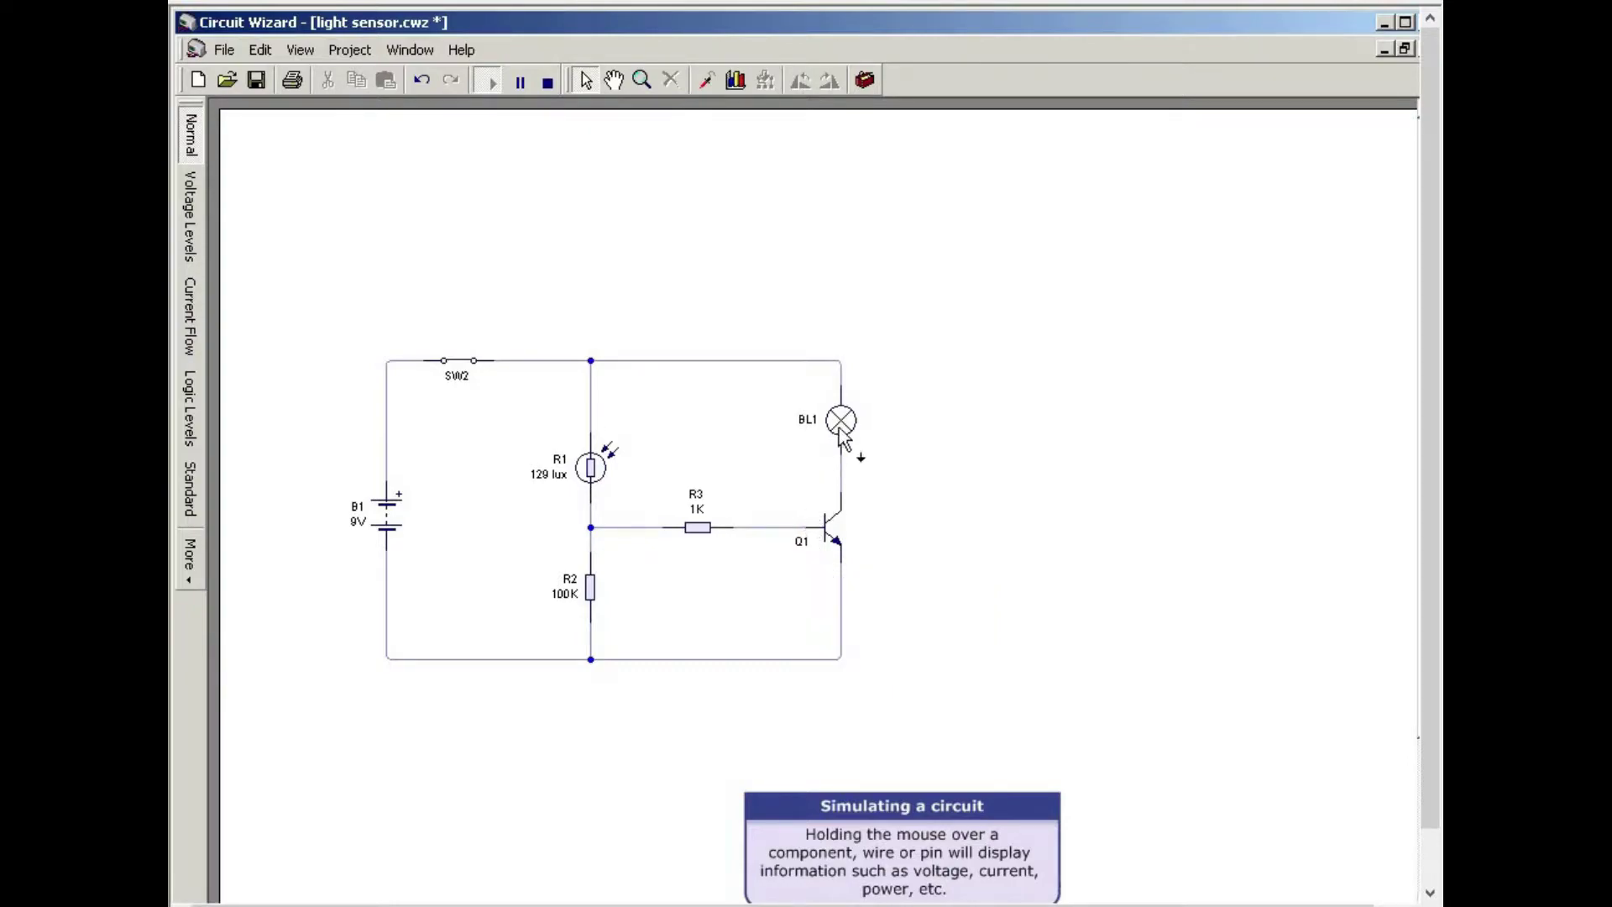
{"action": "mouse_move", "coordinate": [844, 431]}
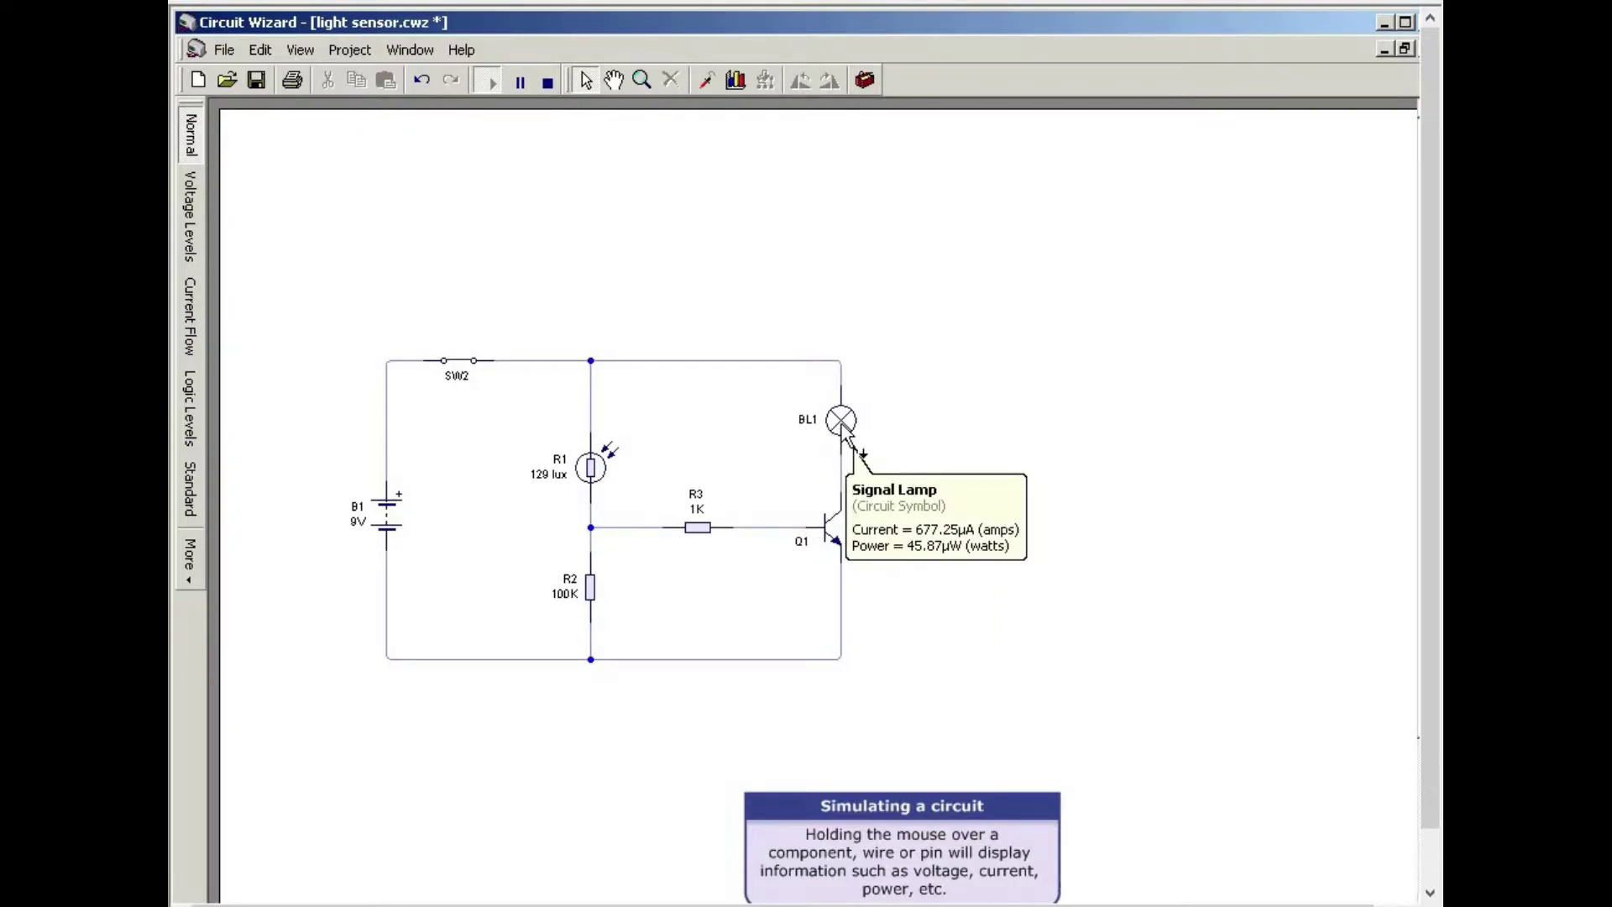
{"action": "mouse_move", "coordinate": [593, 480]}
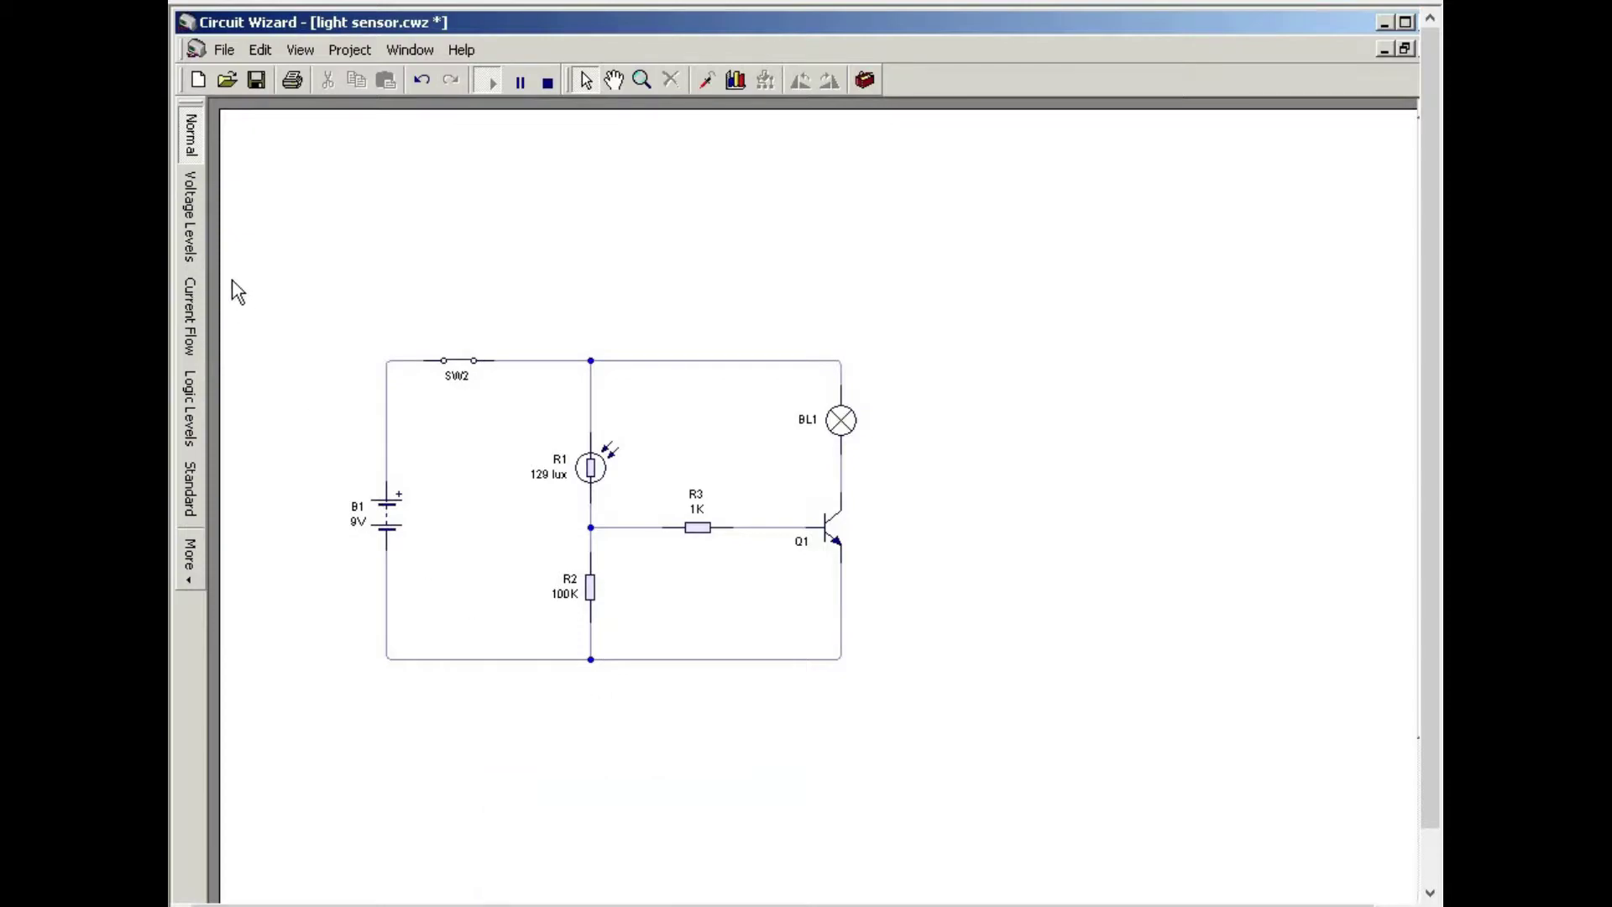
Show the circuit in Voltage Levels style and toggle switch SW2 off and on
{"action": "left_click", "coordinate": [194, 210]}
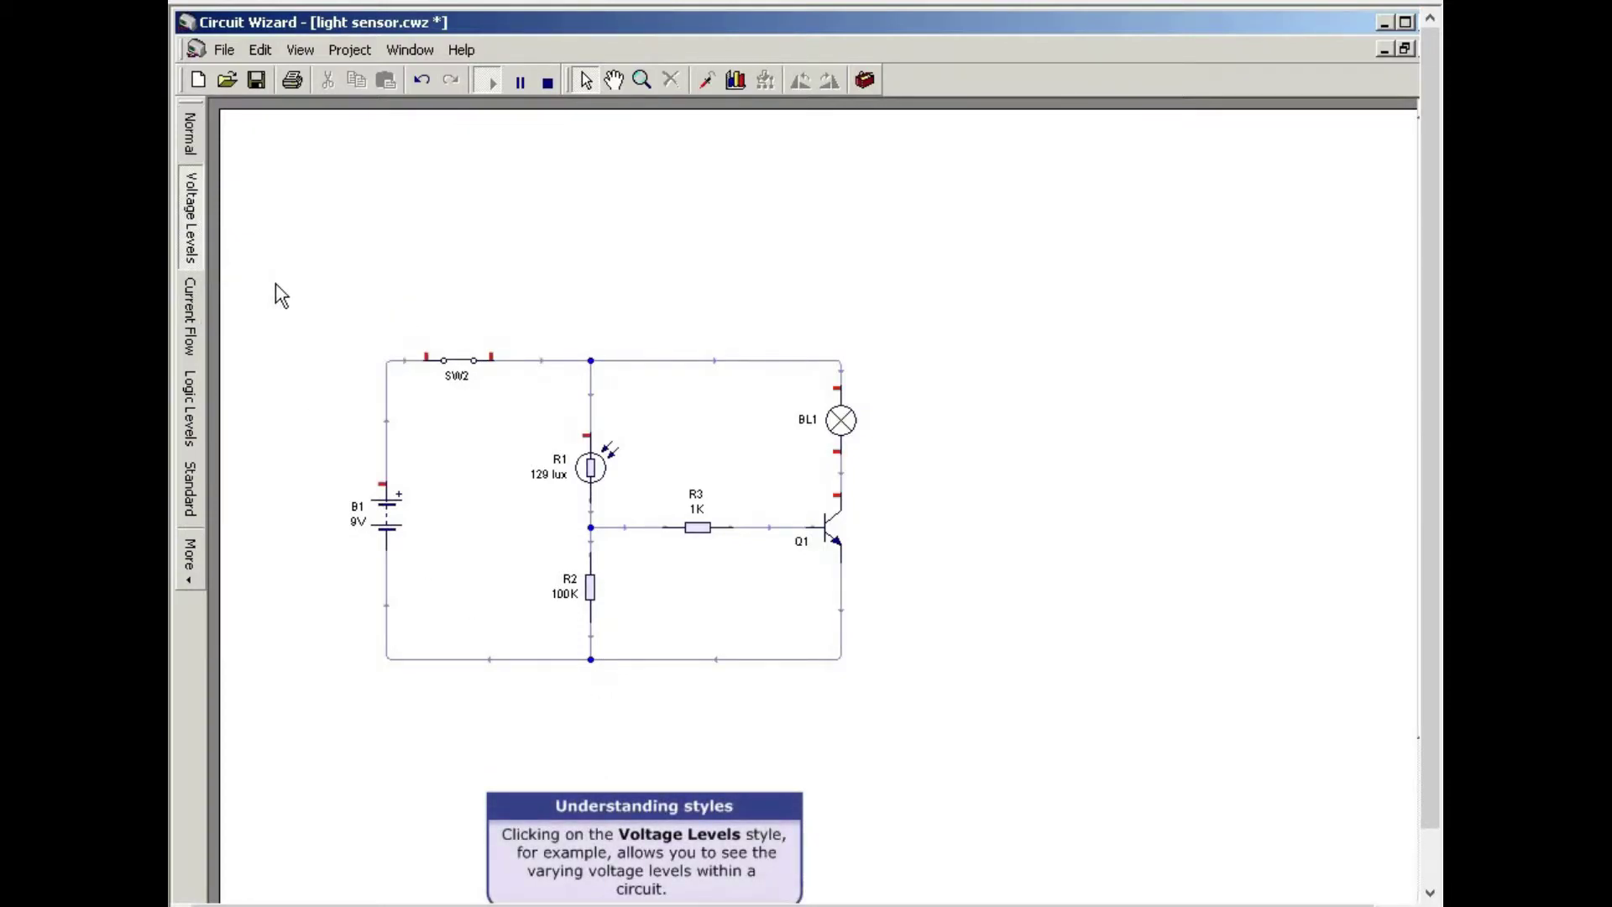
{"action": "left_click", "coordinate": [461, 370]}
{"action": "left_click", "coordinate": [461, 370]}
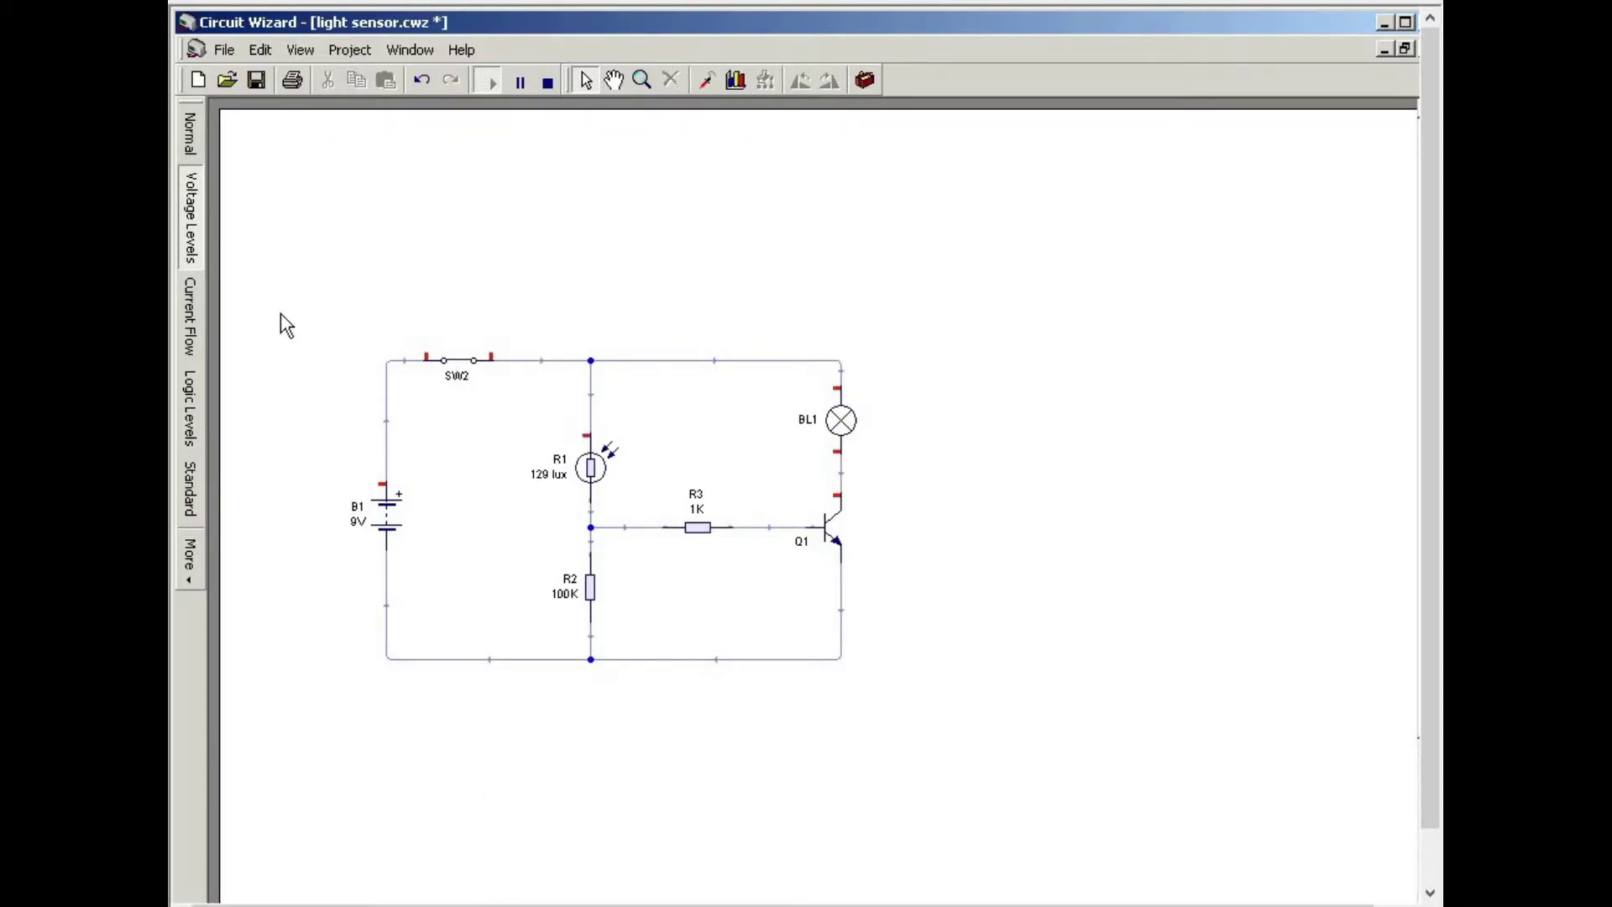
Switch to Current Flow style, toggle SW2, and set LDR R1 to 406 lux
{"action": "left_click", "coordinate": [195, 309]}
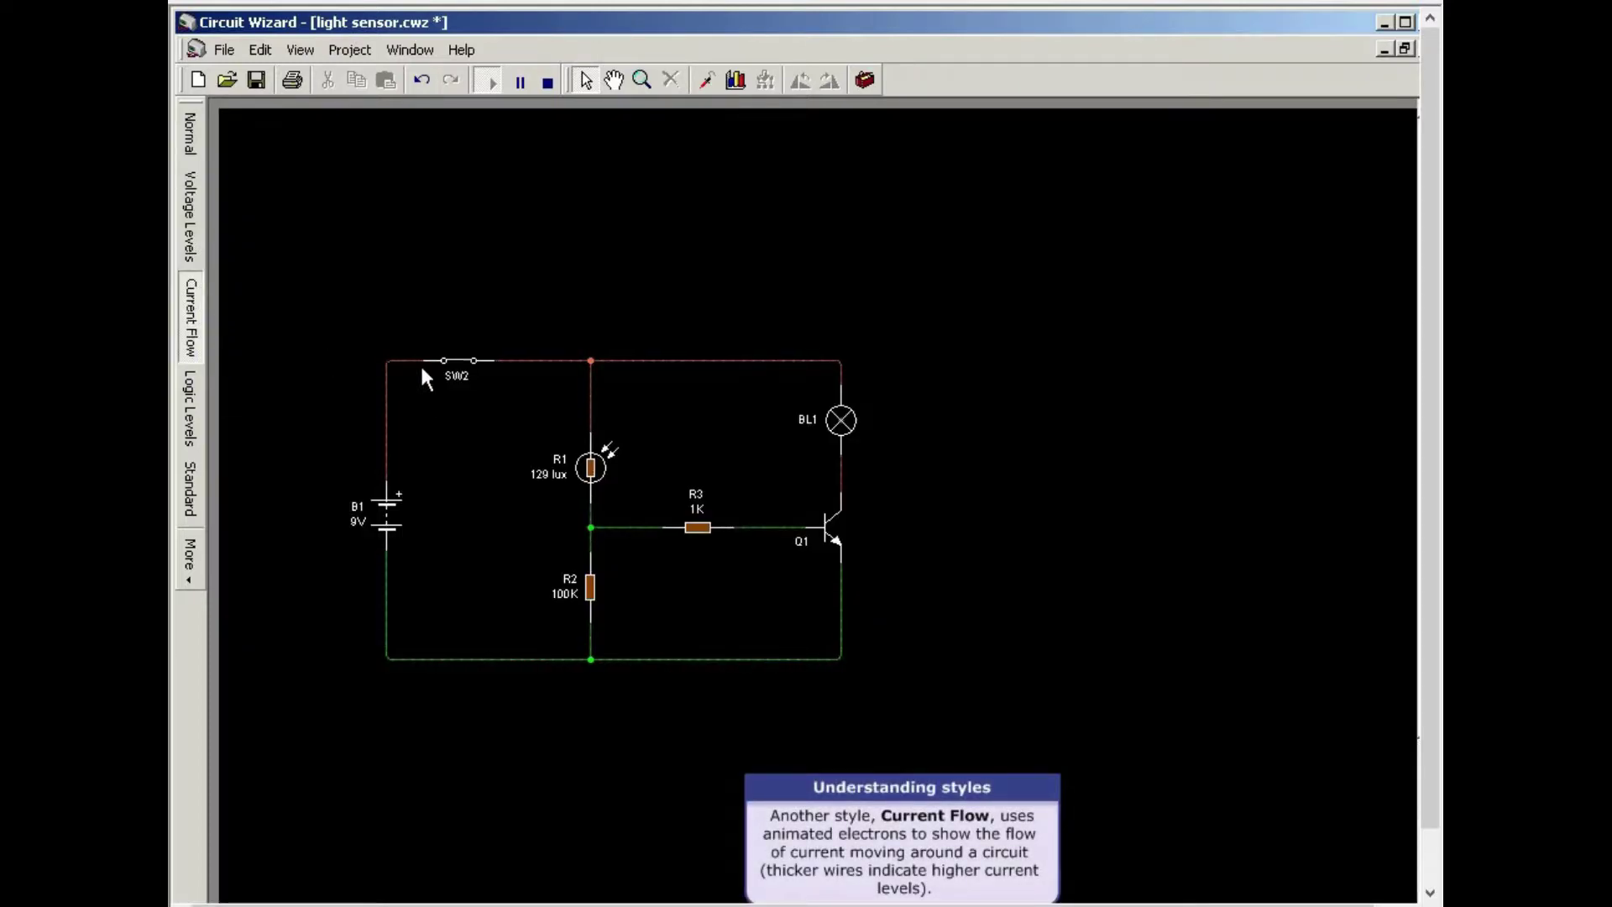
{"action": "left_click", "coordinate": [464, 367]}
{"action": "left_click", "coordinate": [590, 467]}
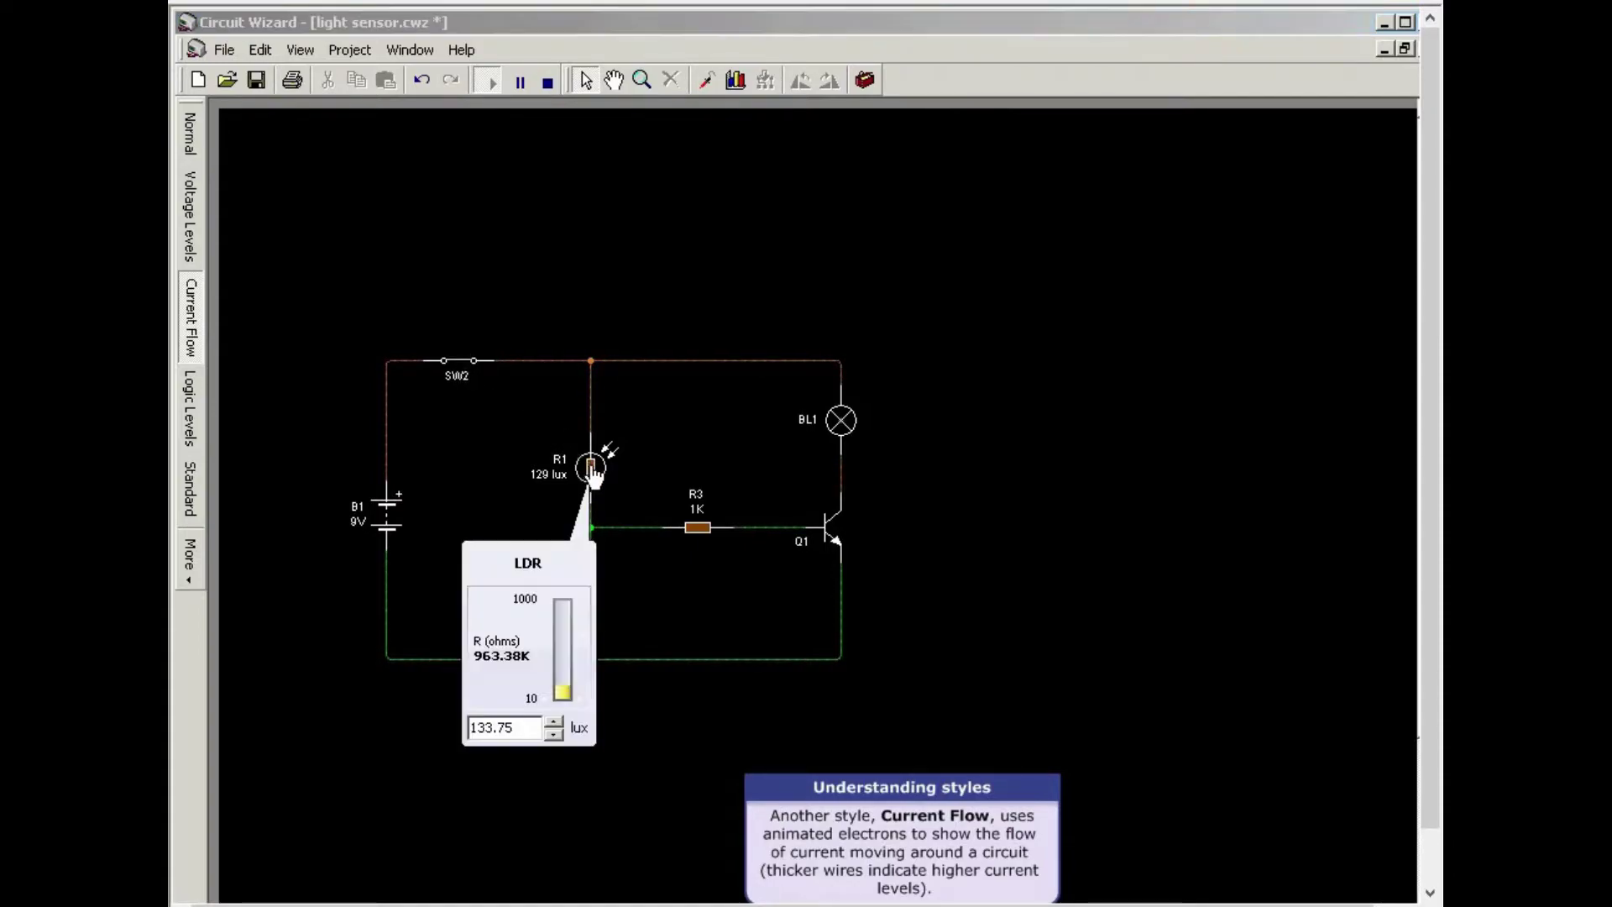
{"action": "left_click_drag", "start_coordinate": [561, 701], "coordinate": [612, 571]}
{"action": "mouse_move", "coordinate": [685, 631]}
{"action": "left_mouse_down"}
{"action": "mouse_move", "coordinate": [683, 705]}
{"action": "mouse_move", "coordinate": [688, 621]}
{"action": "mouse_move", "coordinate": [685, 662]}
{"action": "left_mouse_up"}
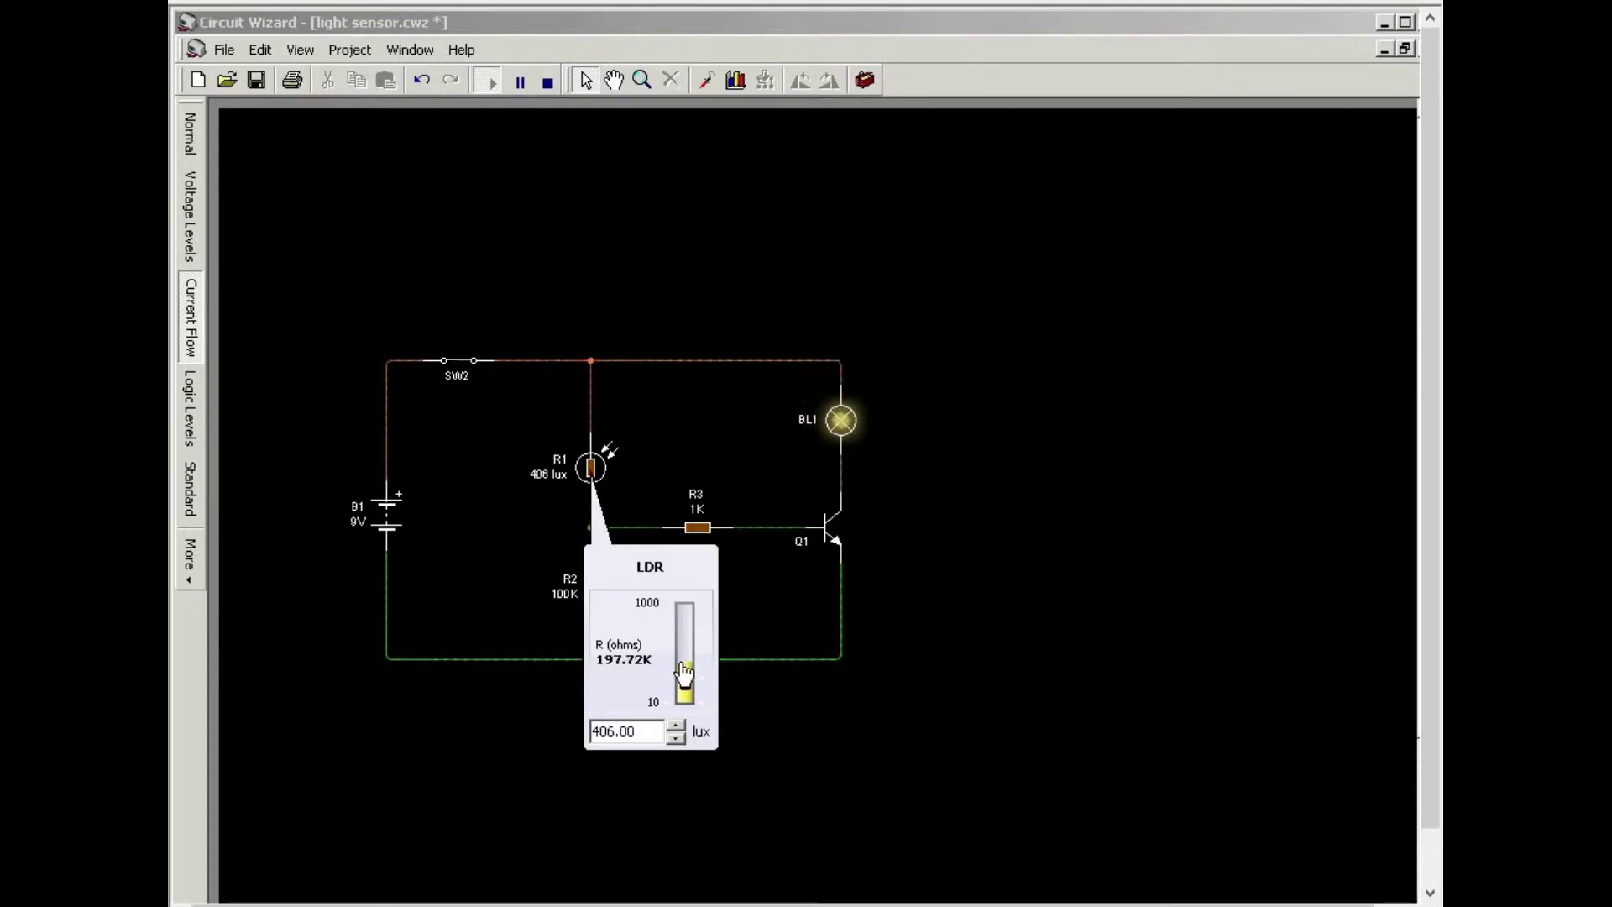
{"action": "left_click", "coordinate": [339, 621]}
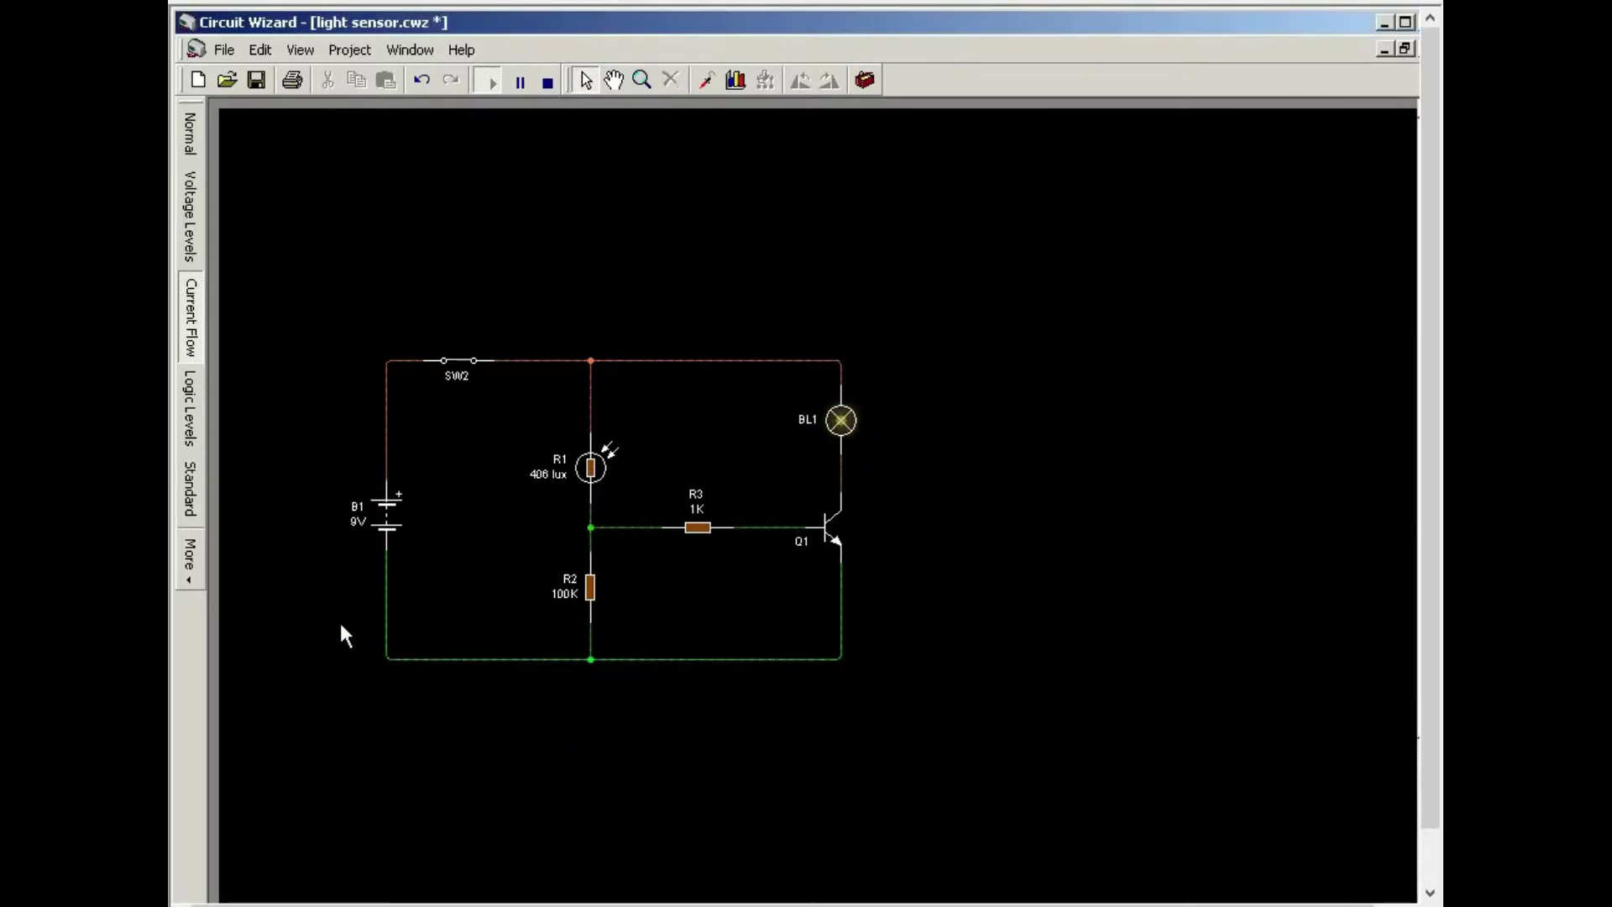
Switch to Logic Levels style and set LDR R1 to 456 lux so BL1 lights
{"action": "left_click", "coordinate": [197, 405]}
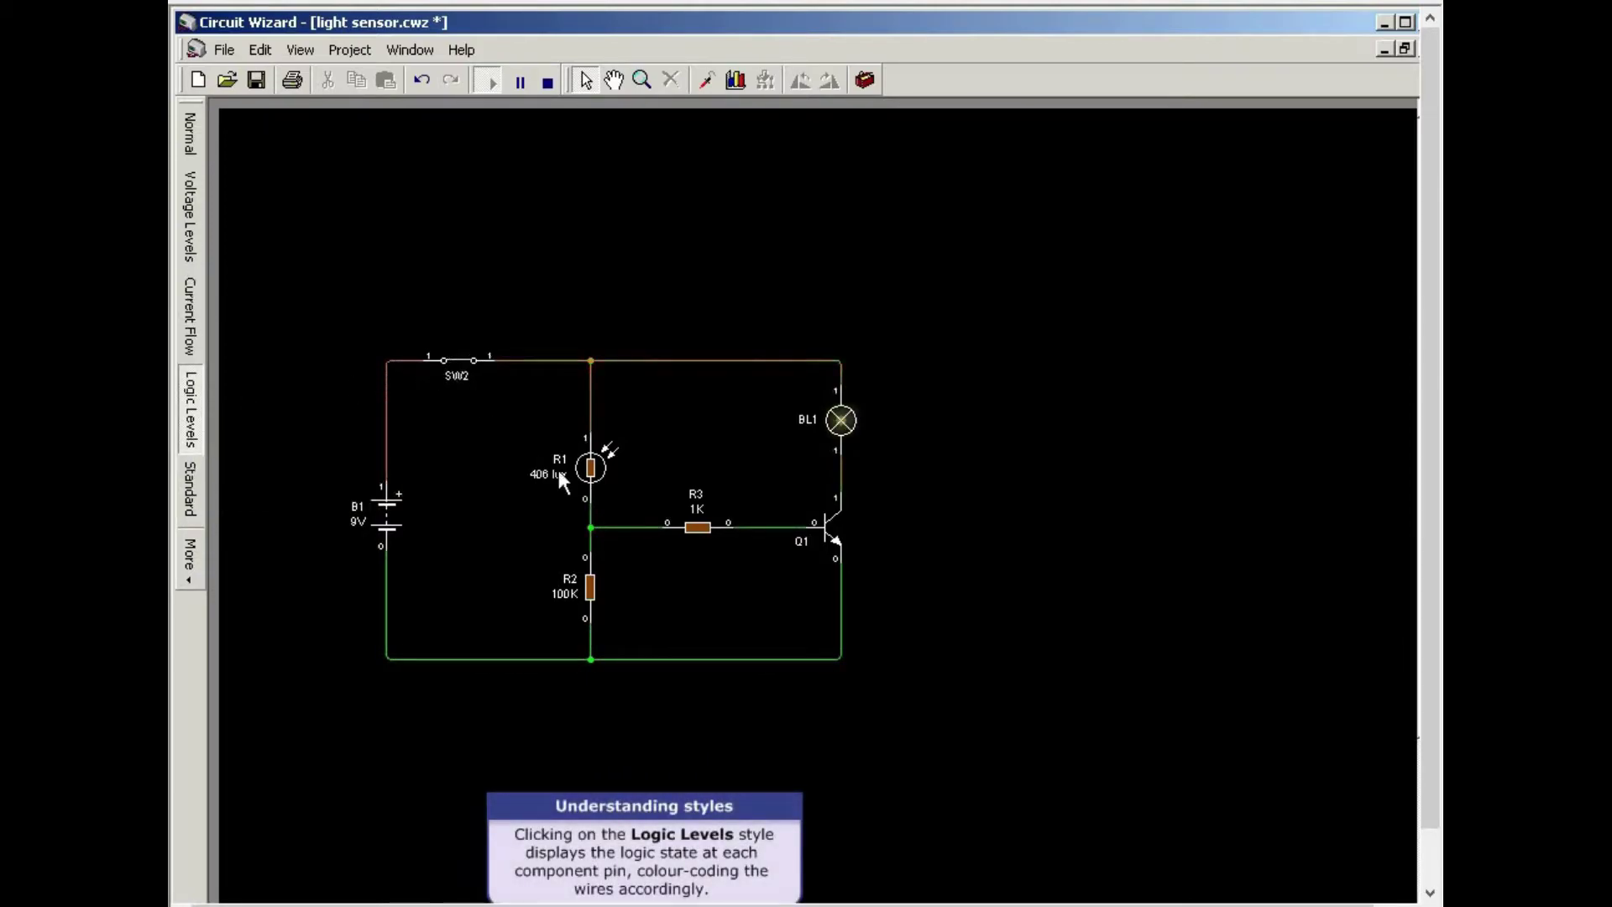
{"action": "left_click", "coordinate": [591, 468]}
{"action": "mouse_move", "coordinate": [685, 667]}
{"action": "left_mouse_down"}
{"action": "mouse_move", "coordinate": [690, 598]}
{"action": "mouse_move", "coordinate": [681, 690]}
{"action": "mouse_move", "coordinate": [686, 623]}
{"action": "mouse_move", "coordinate": [685, 668]}
{"action": "left_mouse_up"}
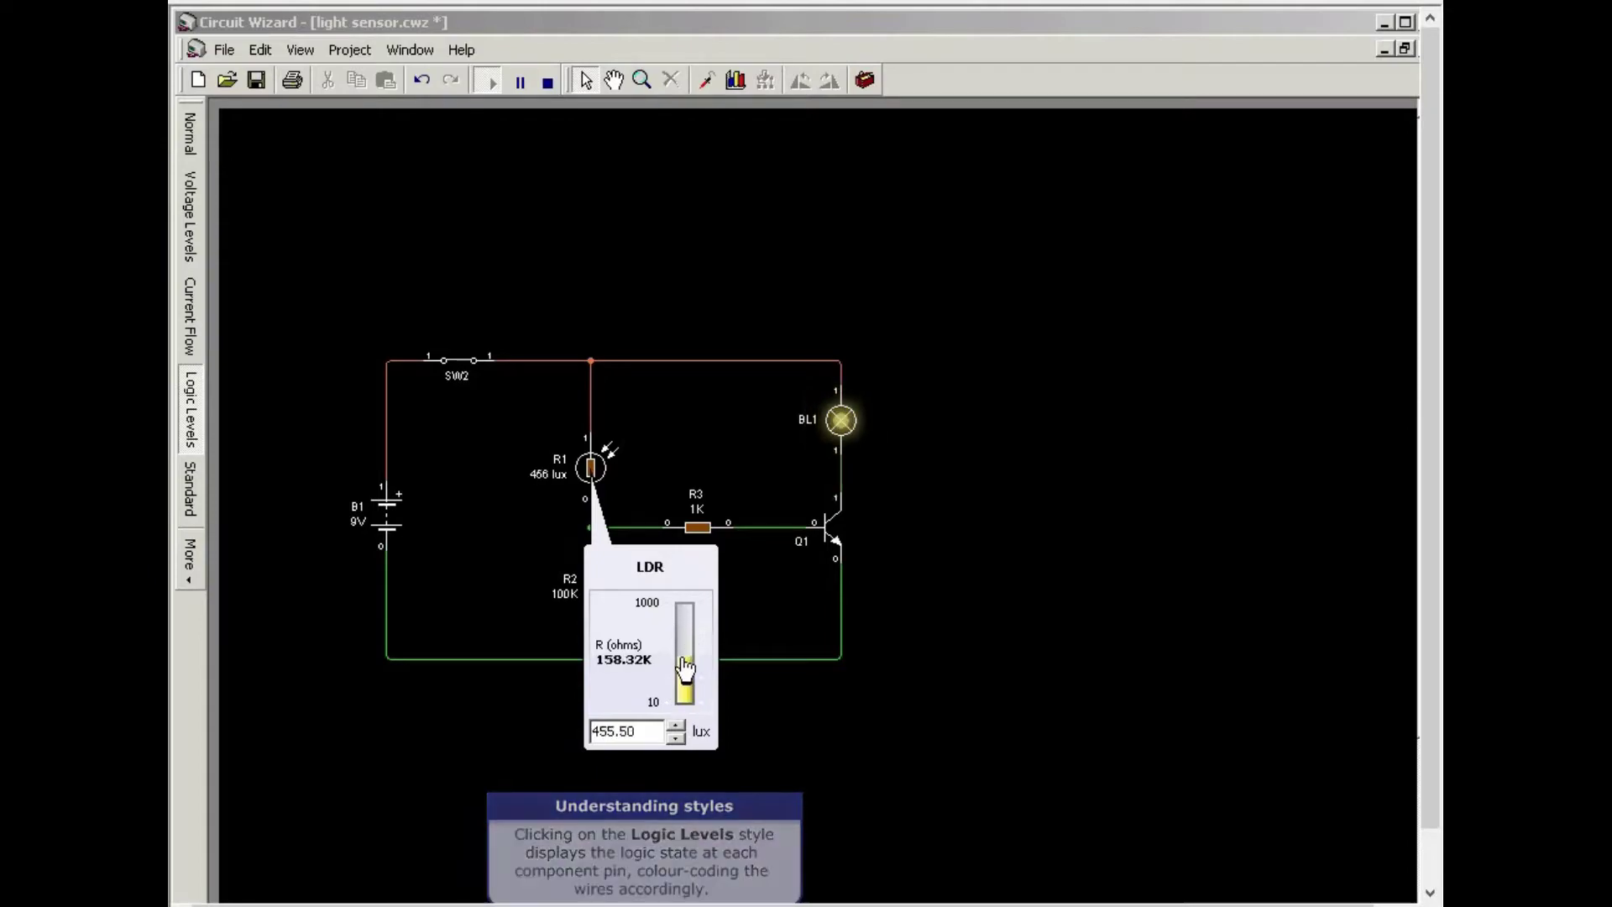
{"action": "left_click", "coordinate": [307, 568]}
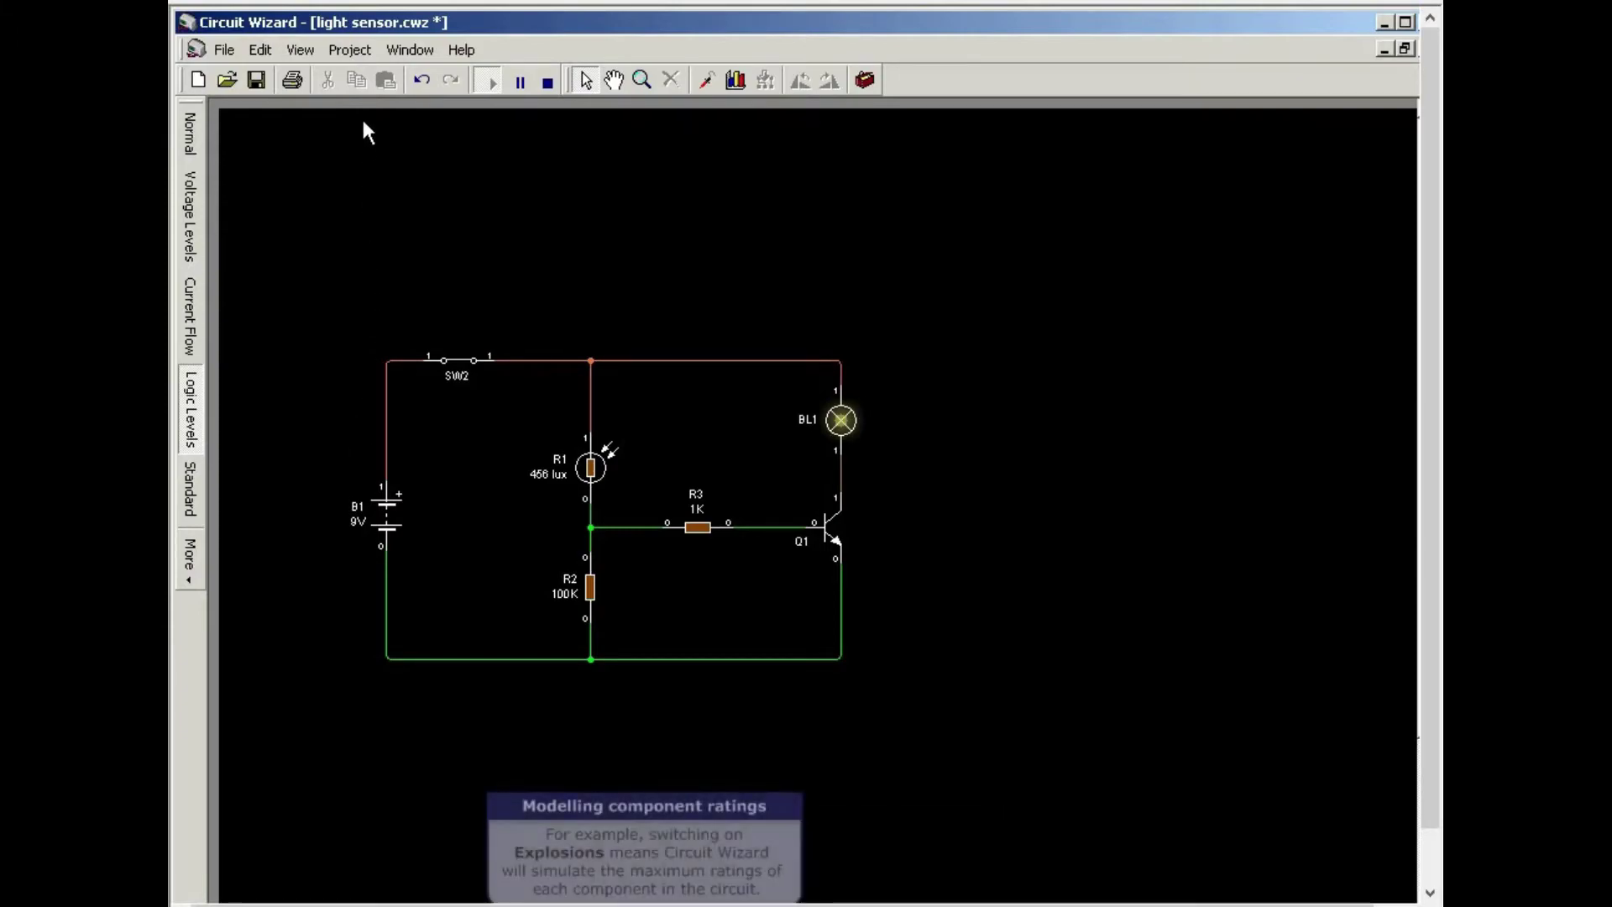
Enable Explosions under Project > Simulation
{"action": "left_click", "coordinate": [353, 50]}
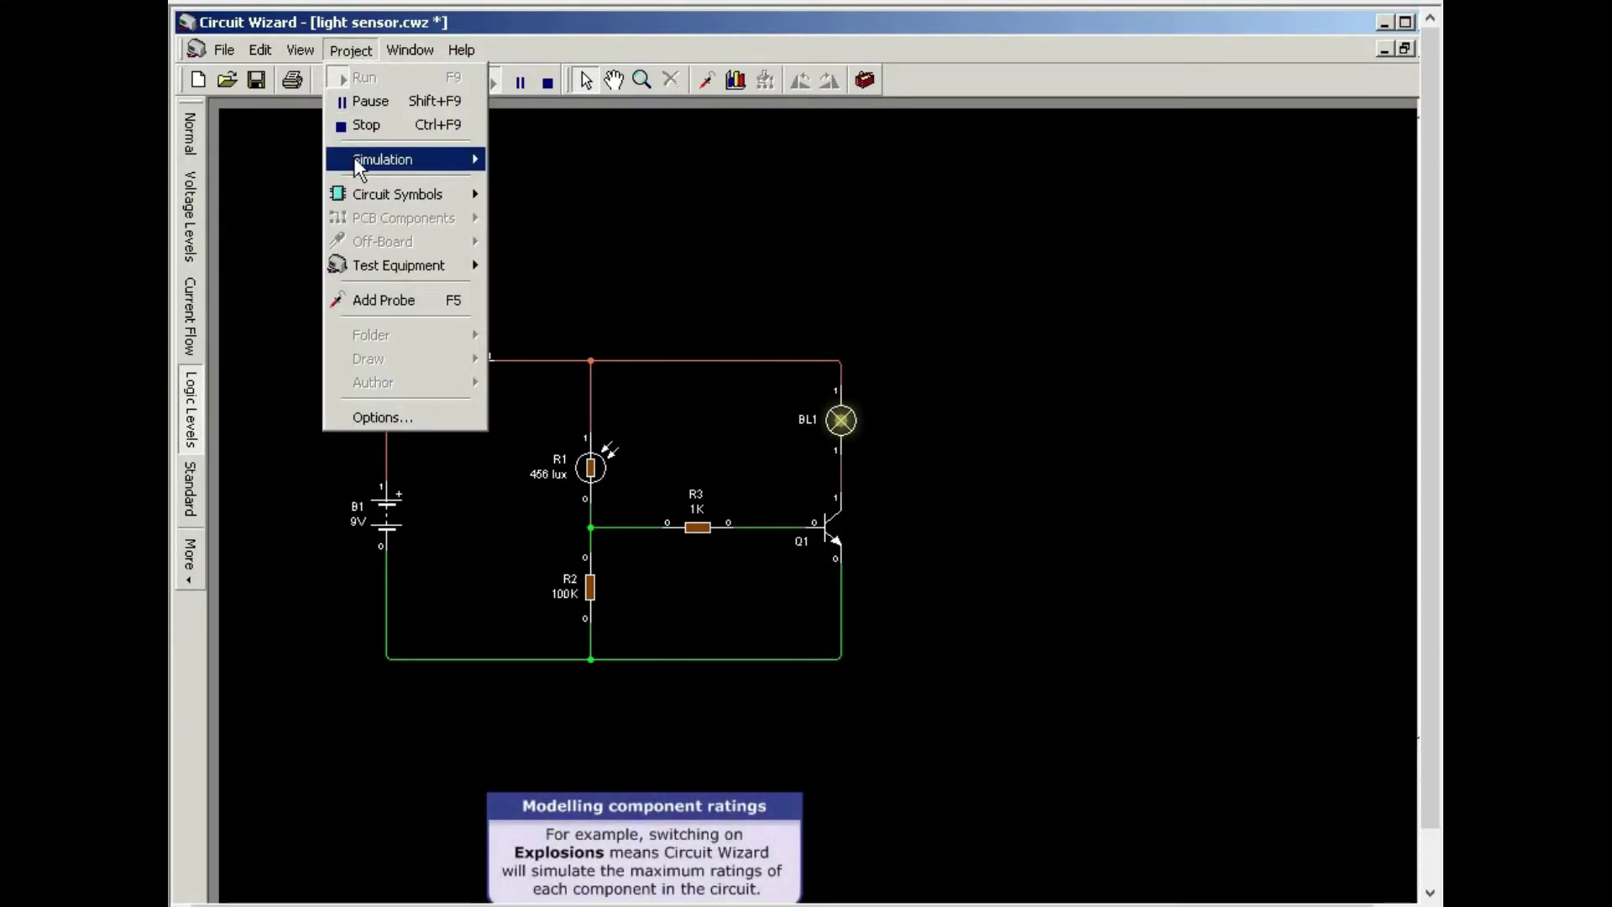
{"action": "mouse_move", "coordinate": [360, 168]}
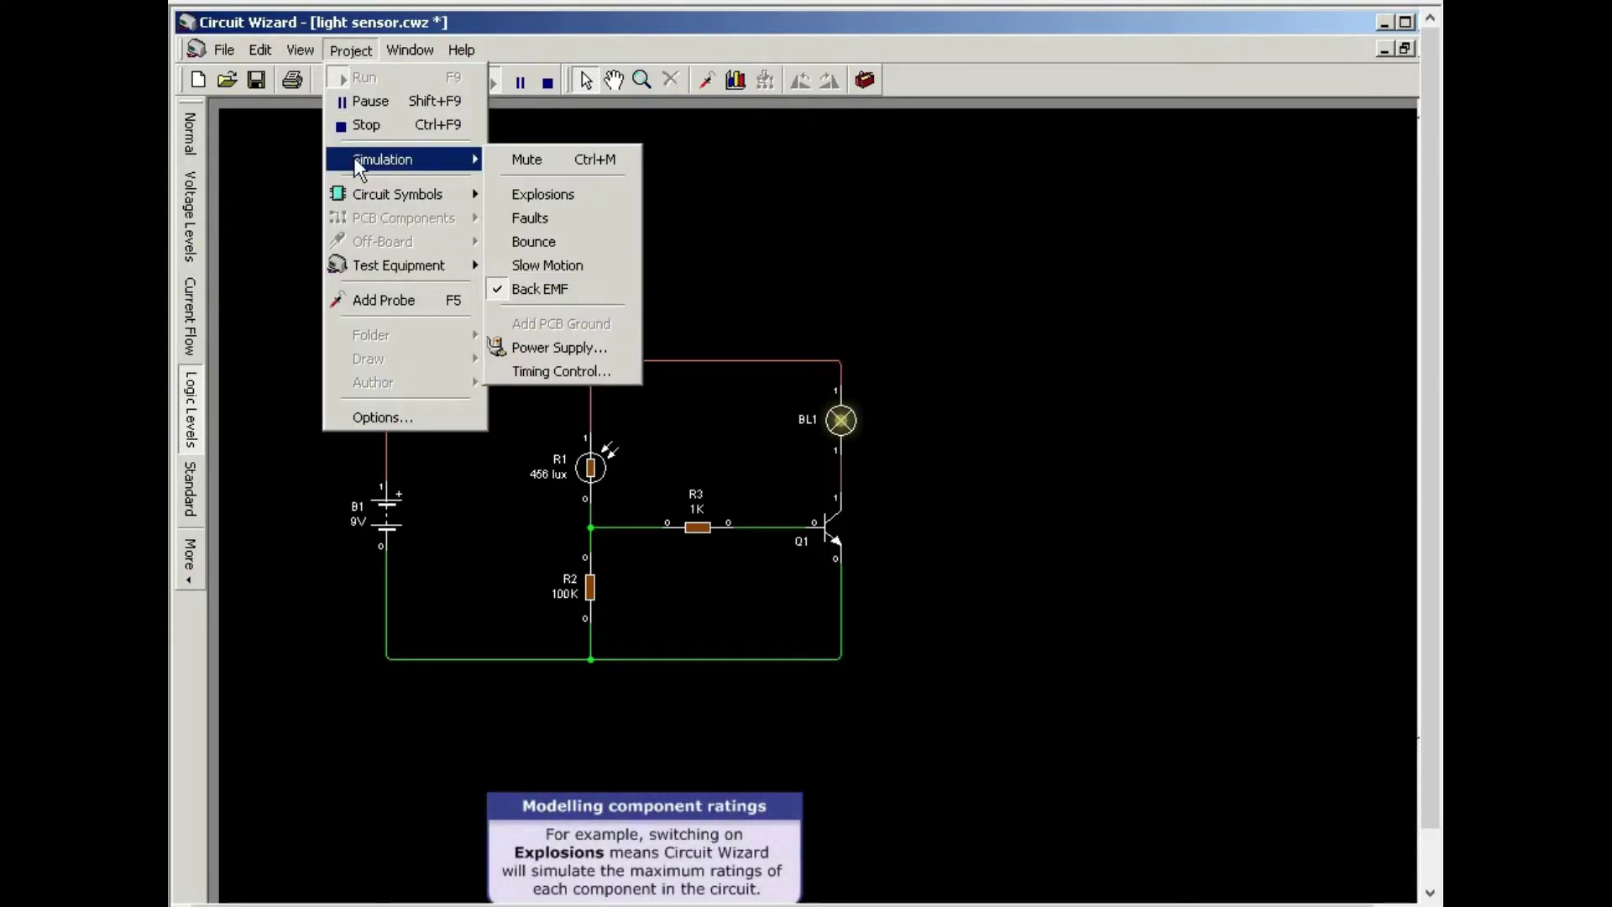
{"action": "left_click", "coordinate": [547, 193]}
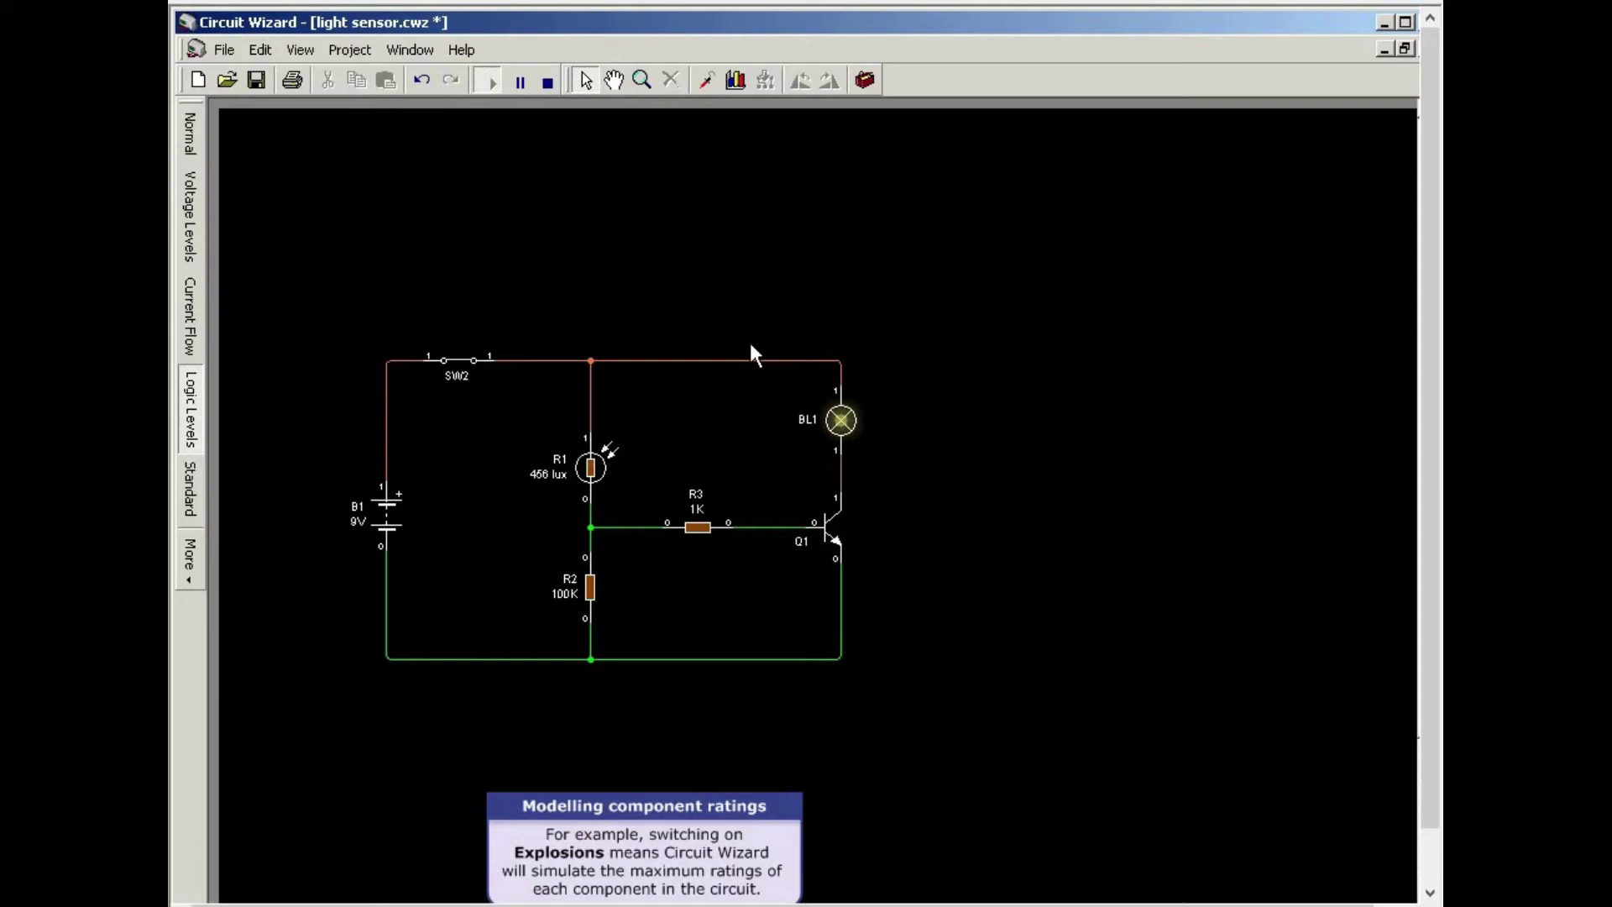
Replace lamp BL1 with LED D1 from the output components Gallery
{"action": "left_click", "coordinate": [865, 81]}
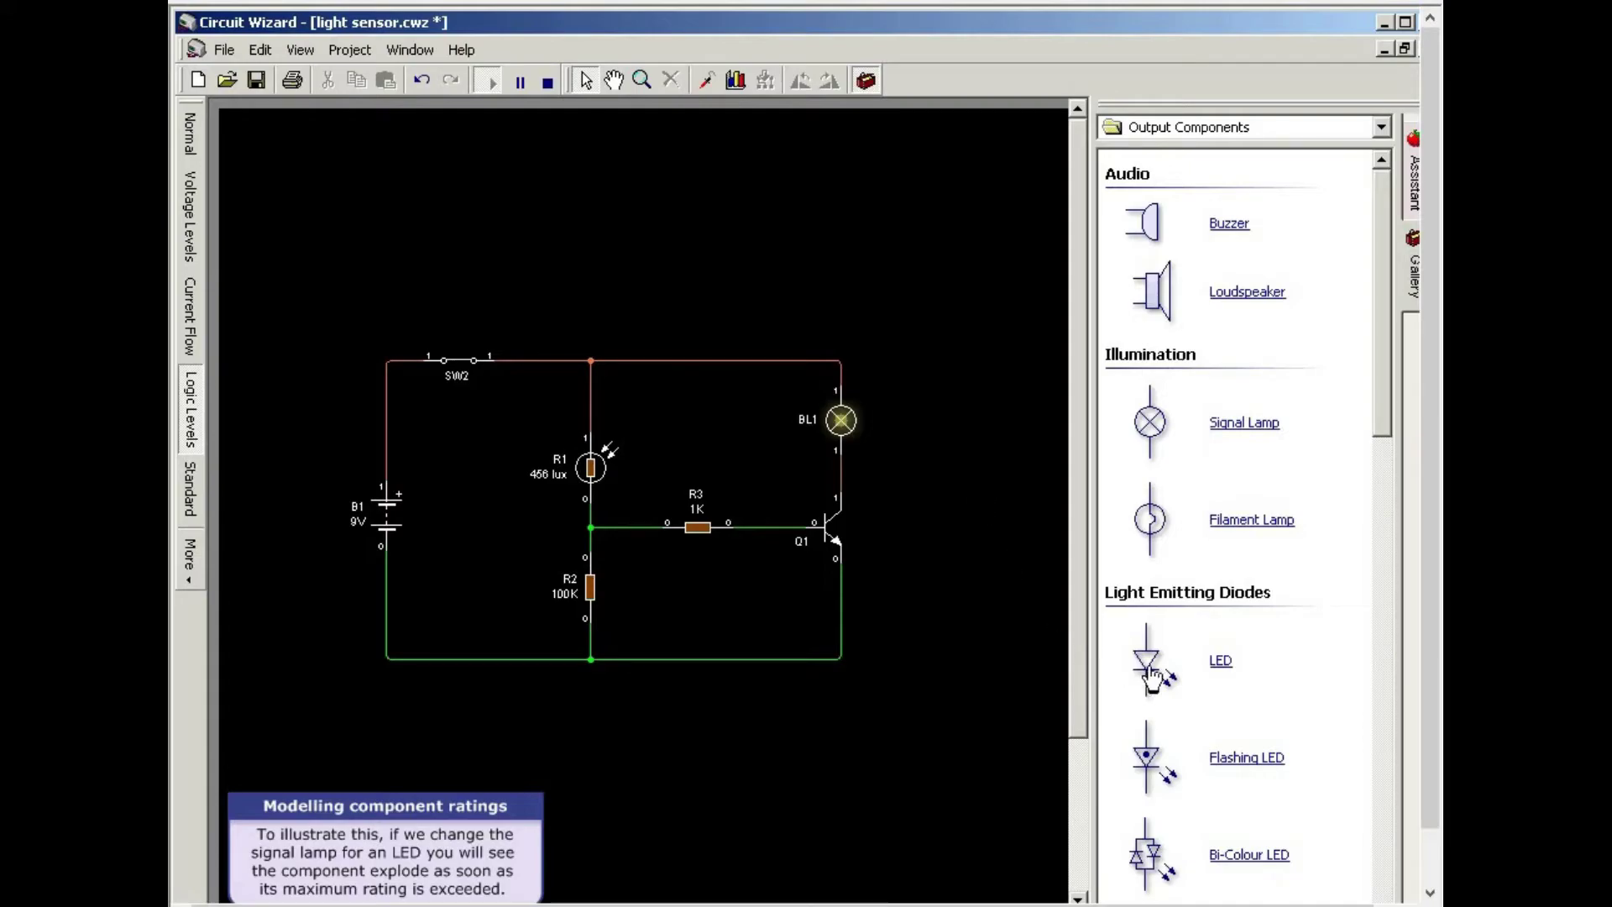
{"action": "left_click_drag", "start_coordinate": [1146, 659], "coordinate": [1009, 420]}
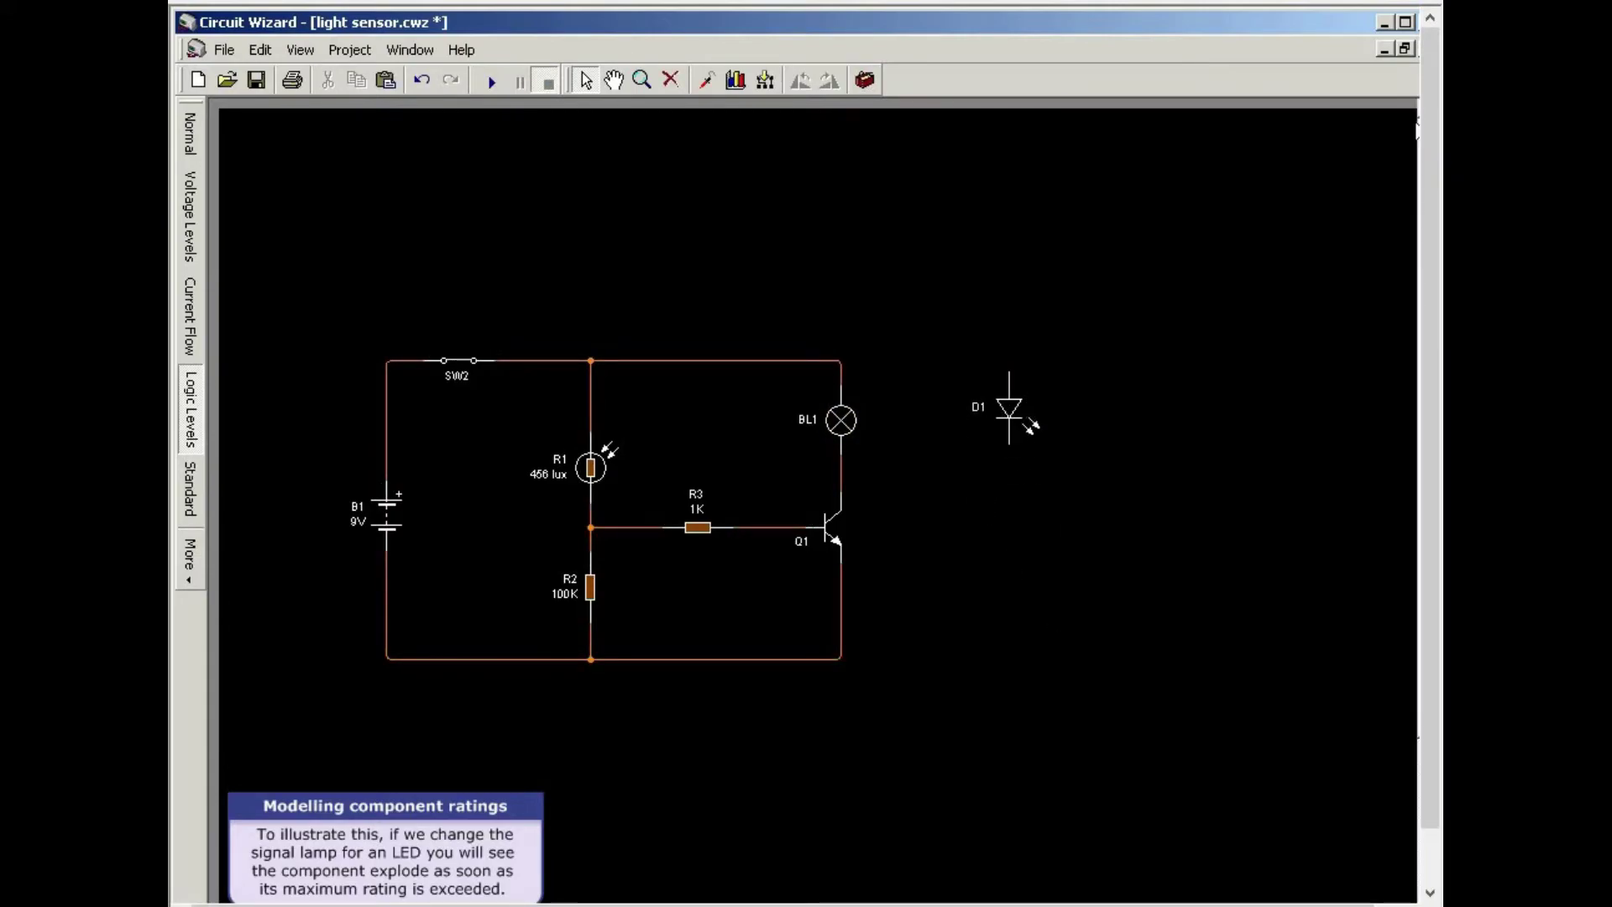
{"action": "left_click", "coordinate": [838, 429]}
{"action": "left_click_drag", "start_coordinate": [837, 428], "coordinate": [1199, 406]}
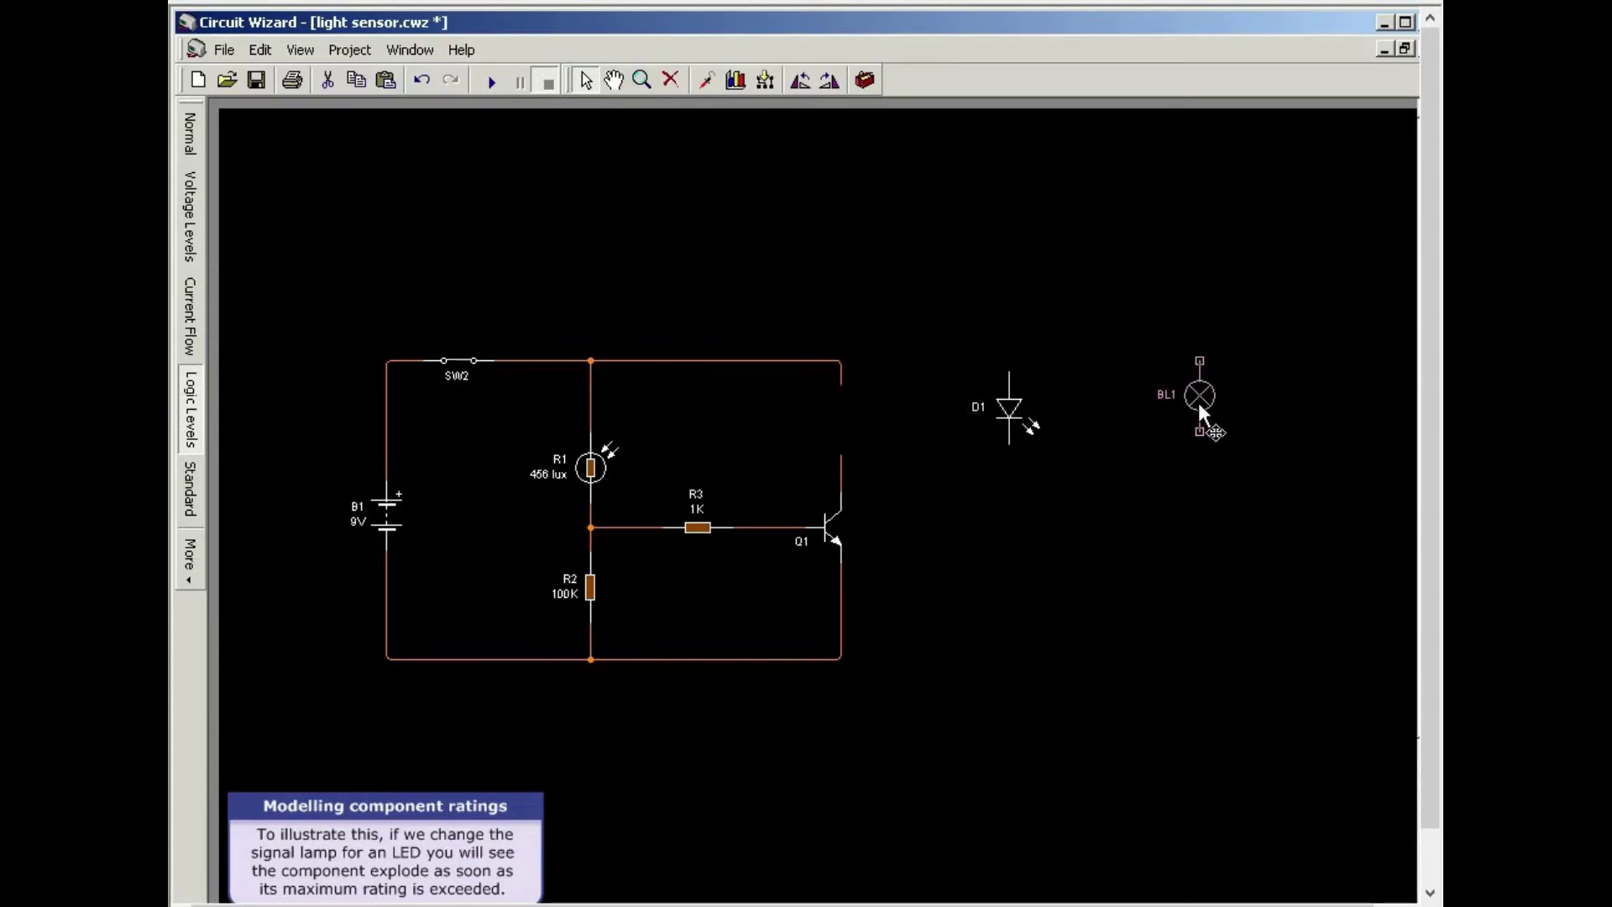
{"action": "left_click_drag", "start_coordinate": [1018, 422], "coordinate": [846, 431]}
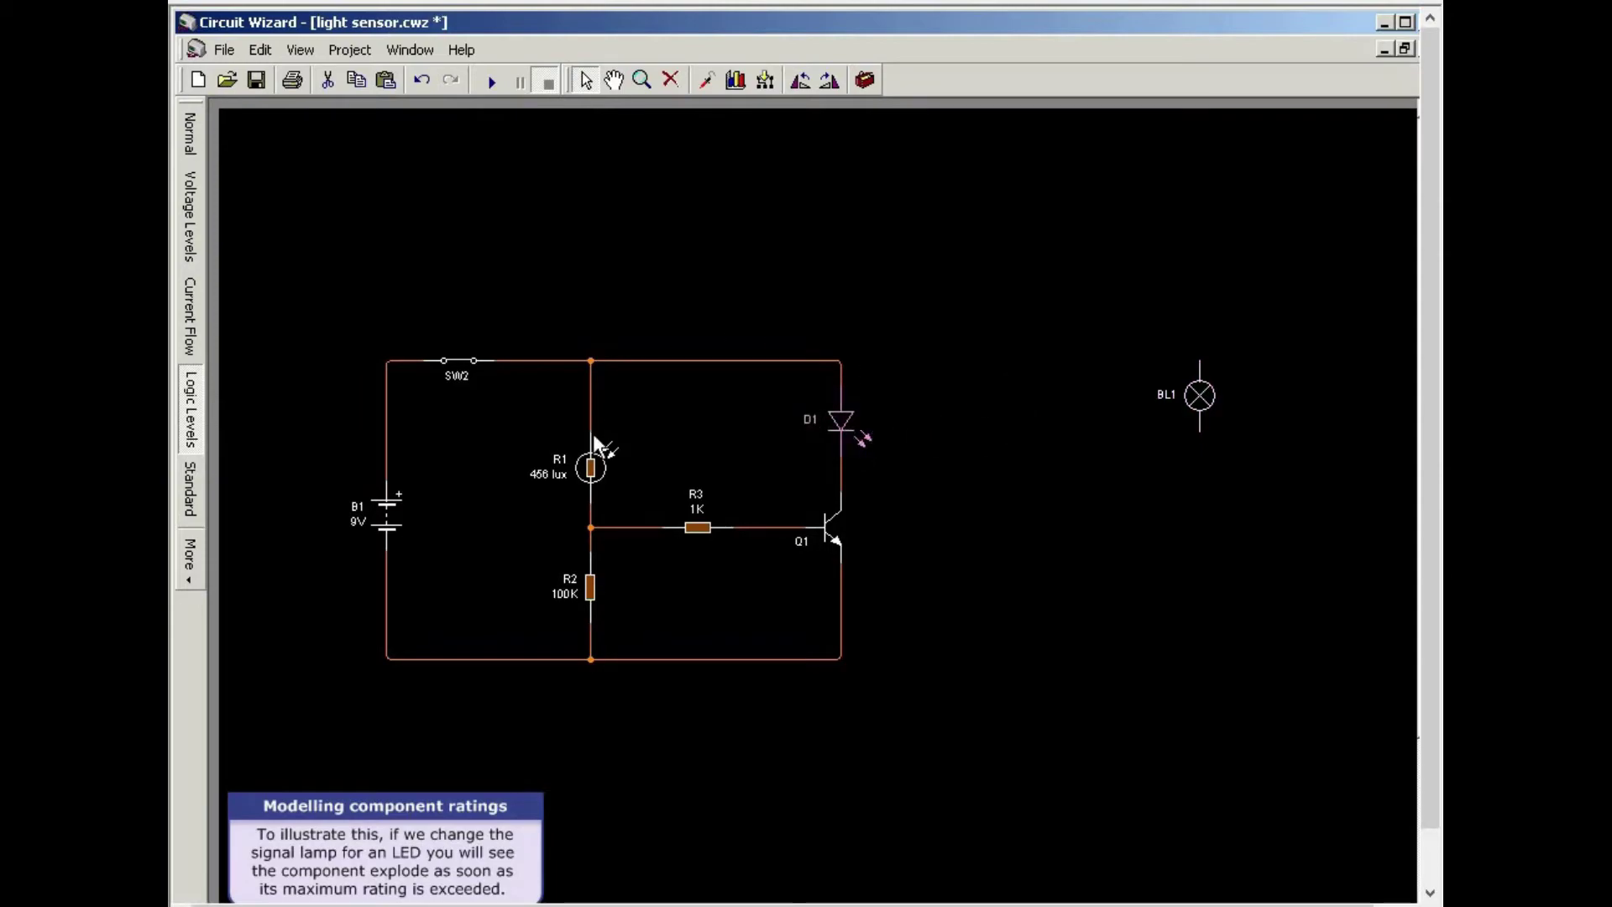
Run the simulation and raise R1 to 812 lux, destroying LED D1
{"action": "left_click", "coordinate": [491, 82]}
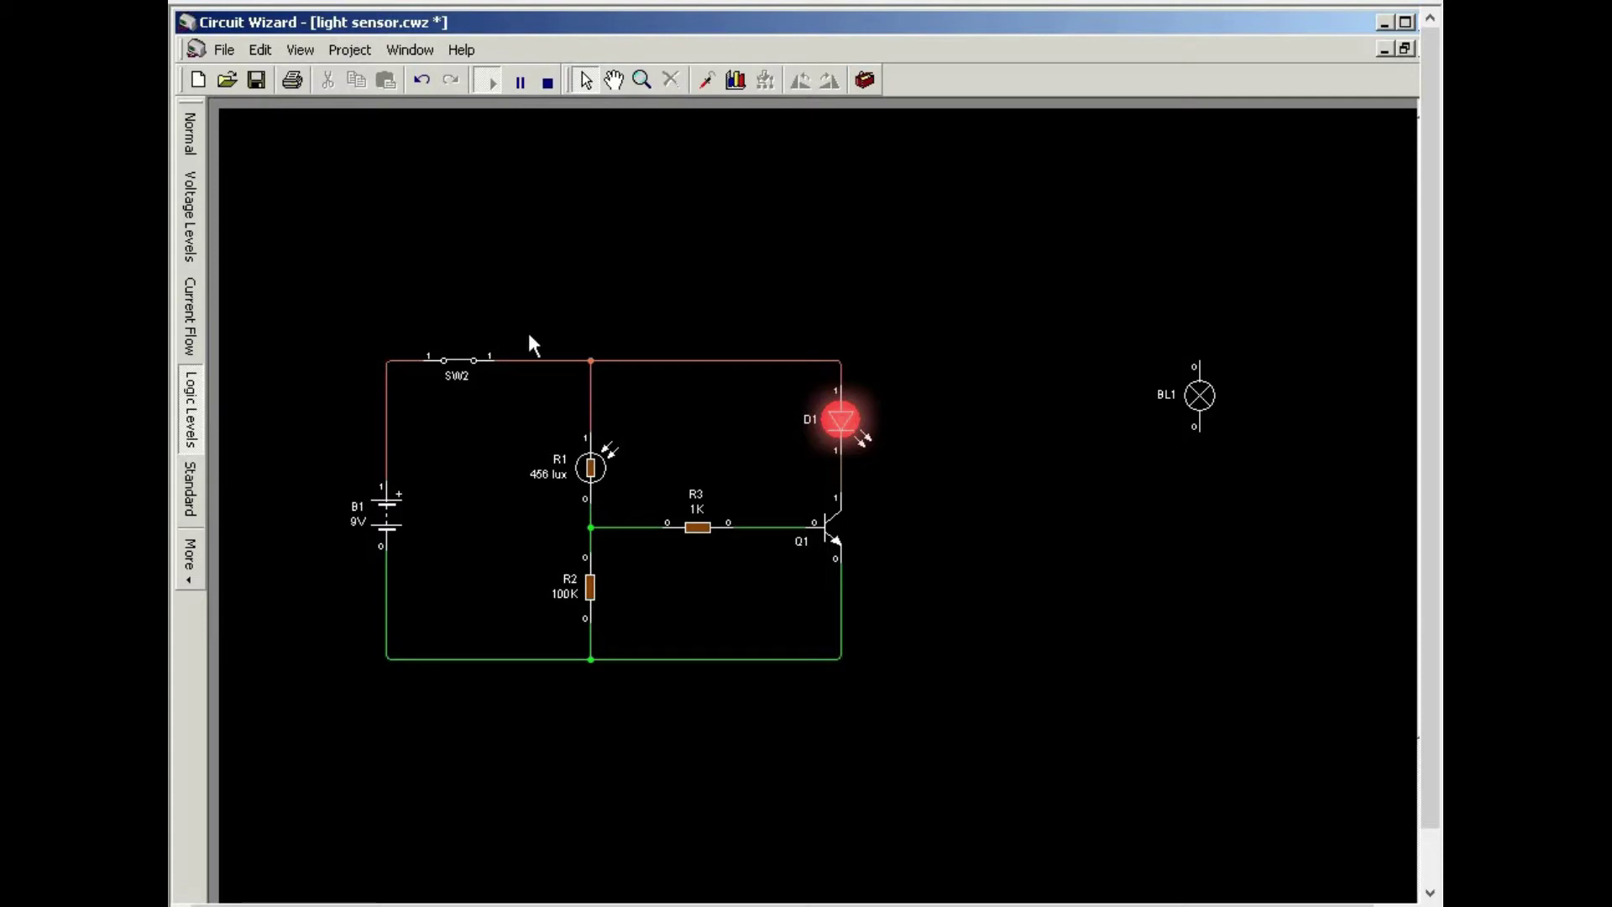
{"action": "left_click", "coordinate": [590, 468]}
{"action": "left_click_drag", "start_coordinate": [681, 664], "coordinate": [685, 621]}
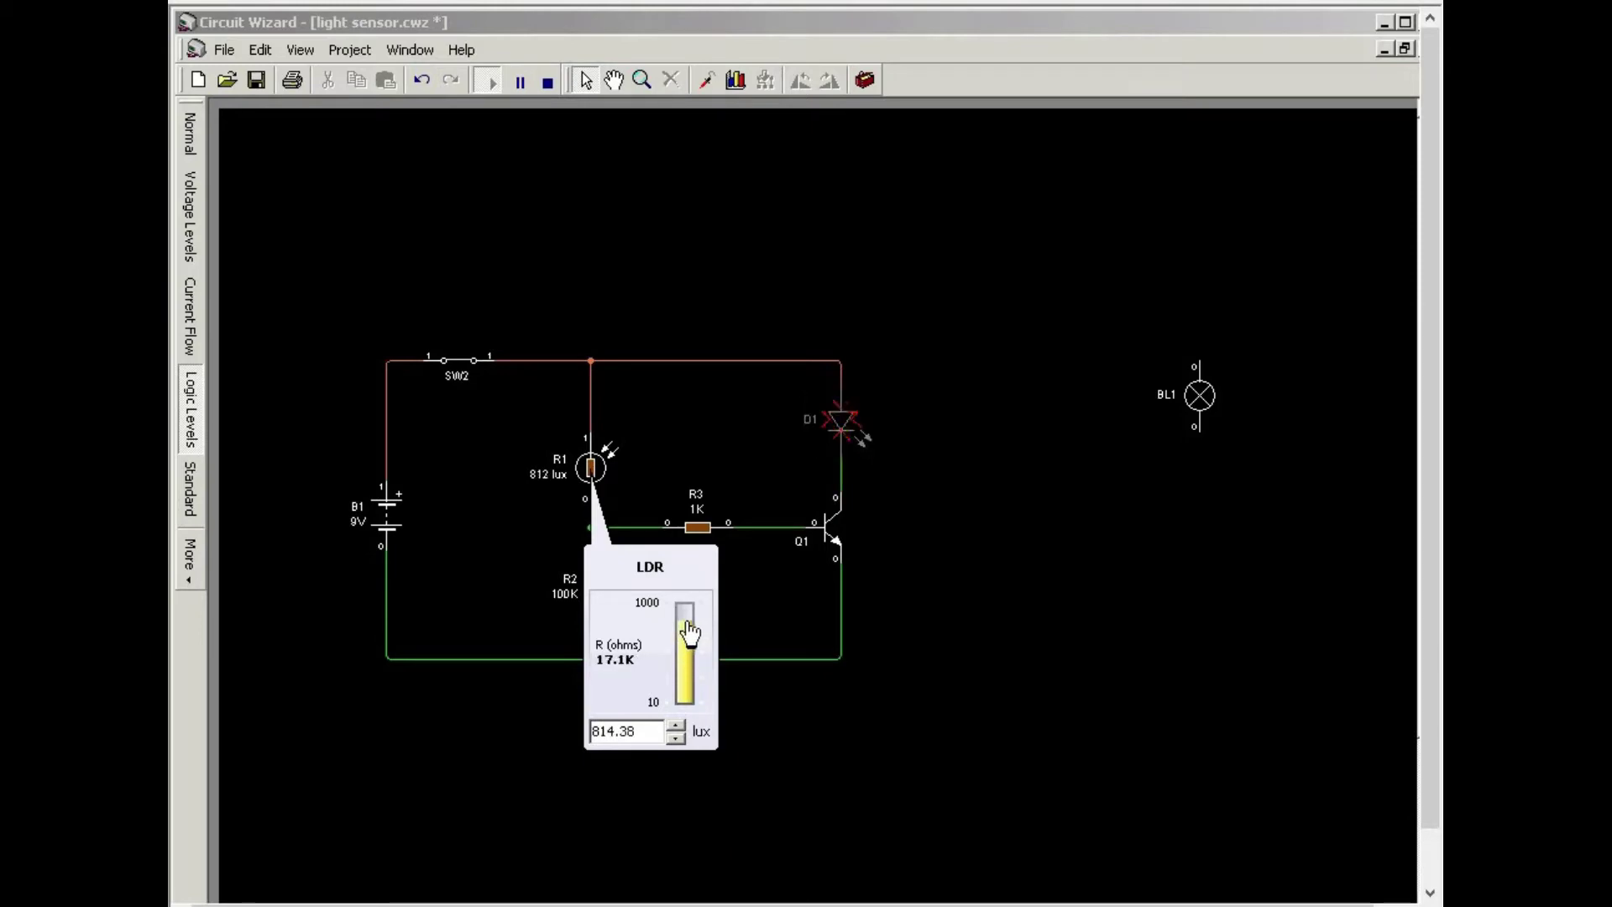
{"action": "left_click", "coordinate": [915, 663]}
{"action": "mouse_move", "coordinate": [846, 421]}
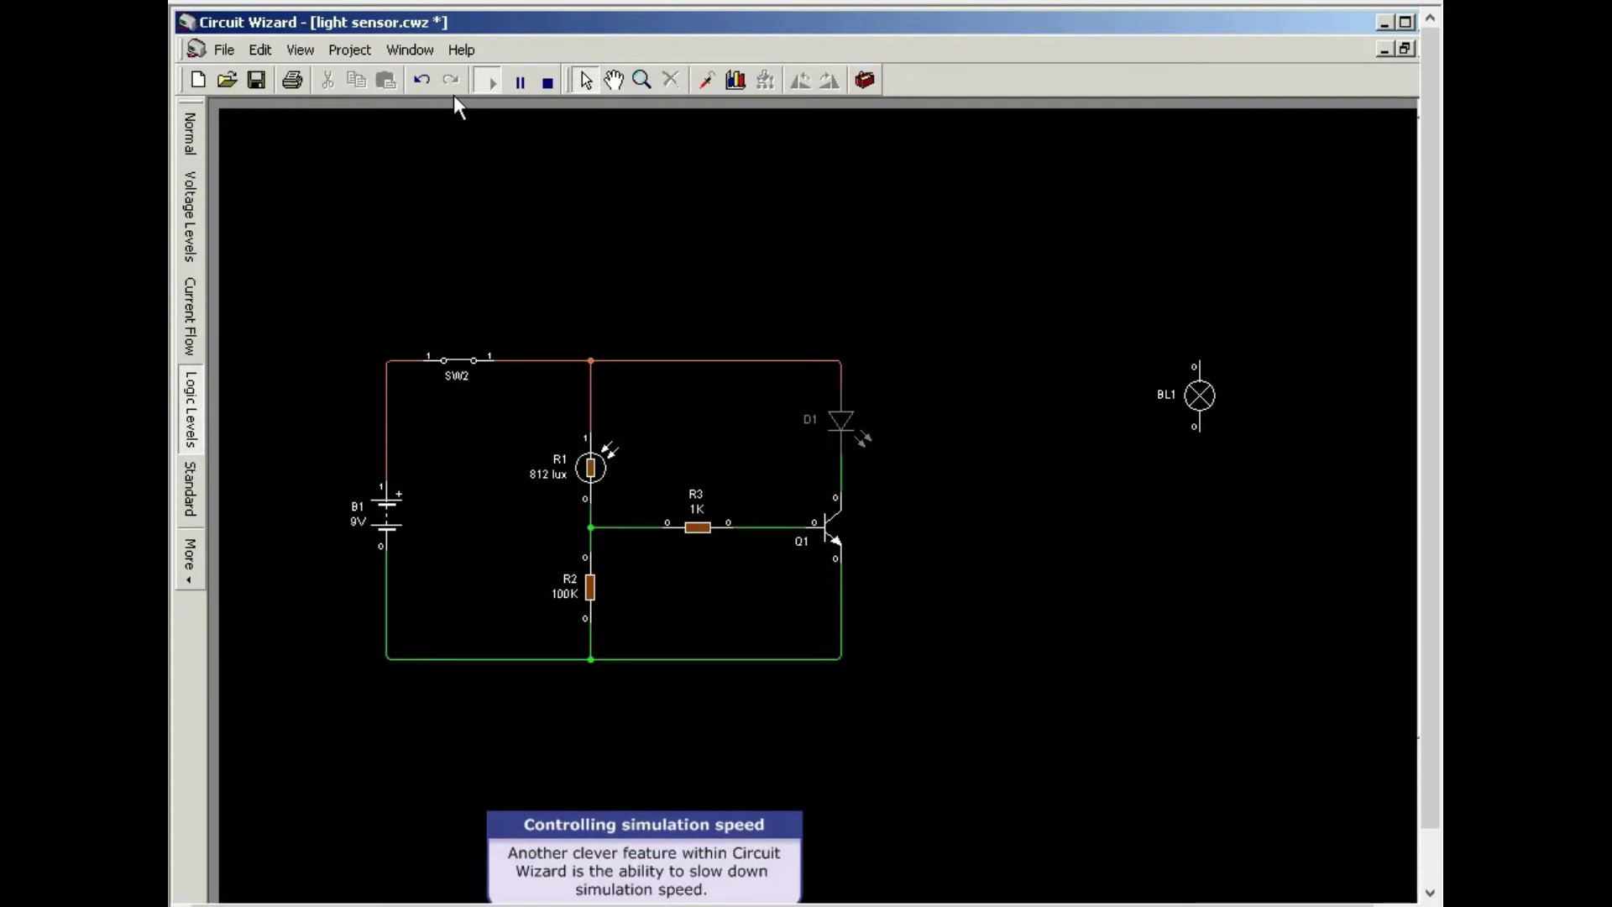
Switch to the 2 Transistor Oscillator.cwz window and run its simulation
{"action": "left_click", "coordinate": [428, 50]}
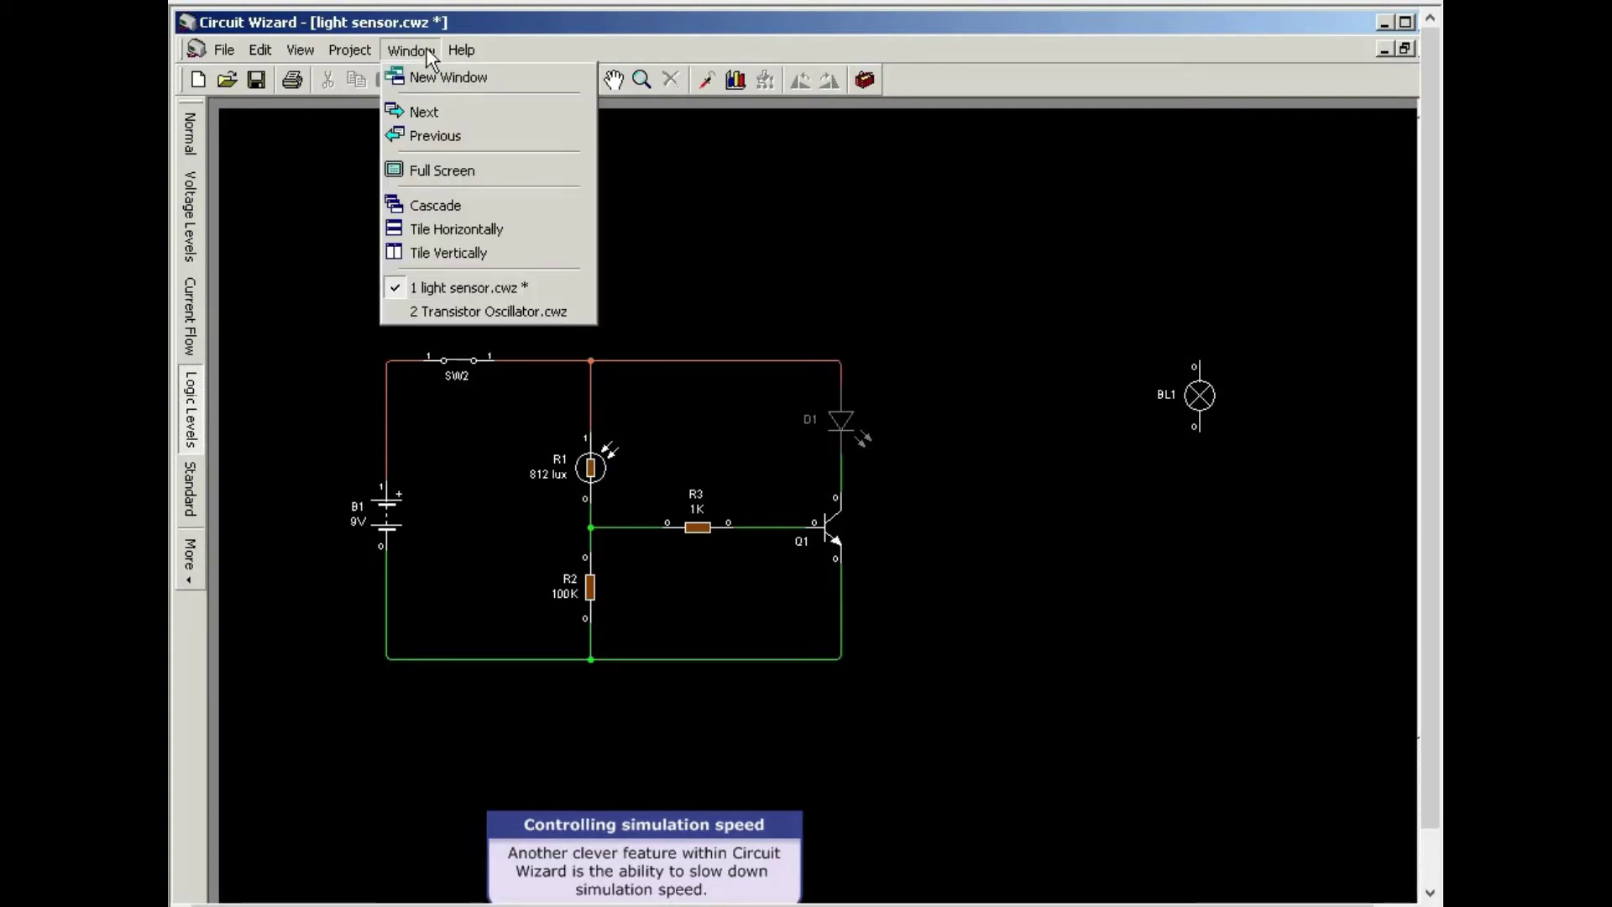
{"action": "left_click", "coordinate": [420, 313]}
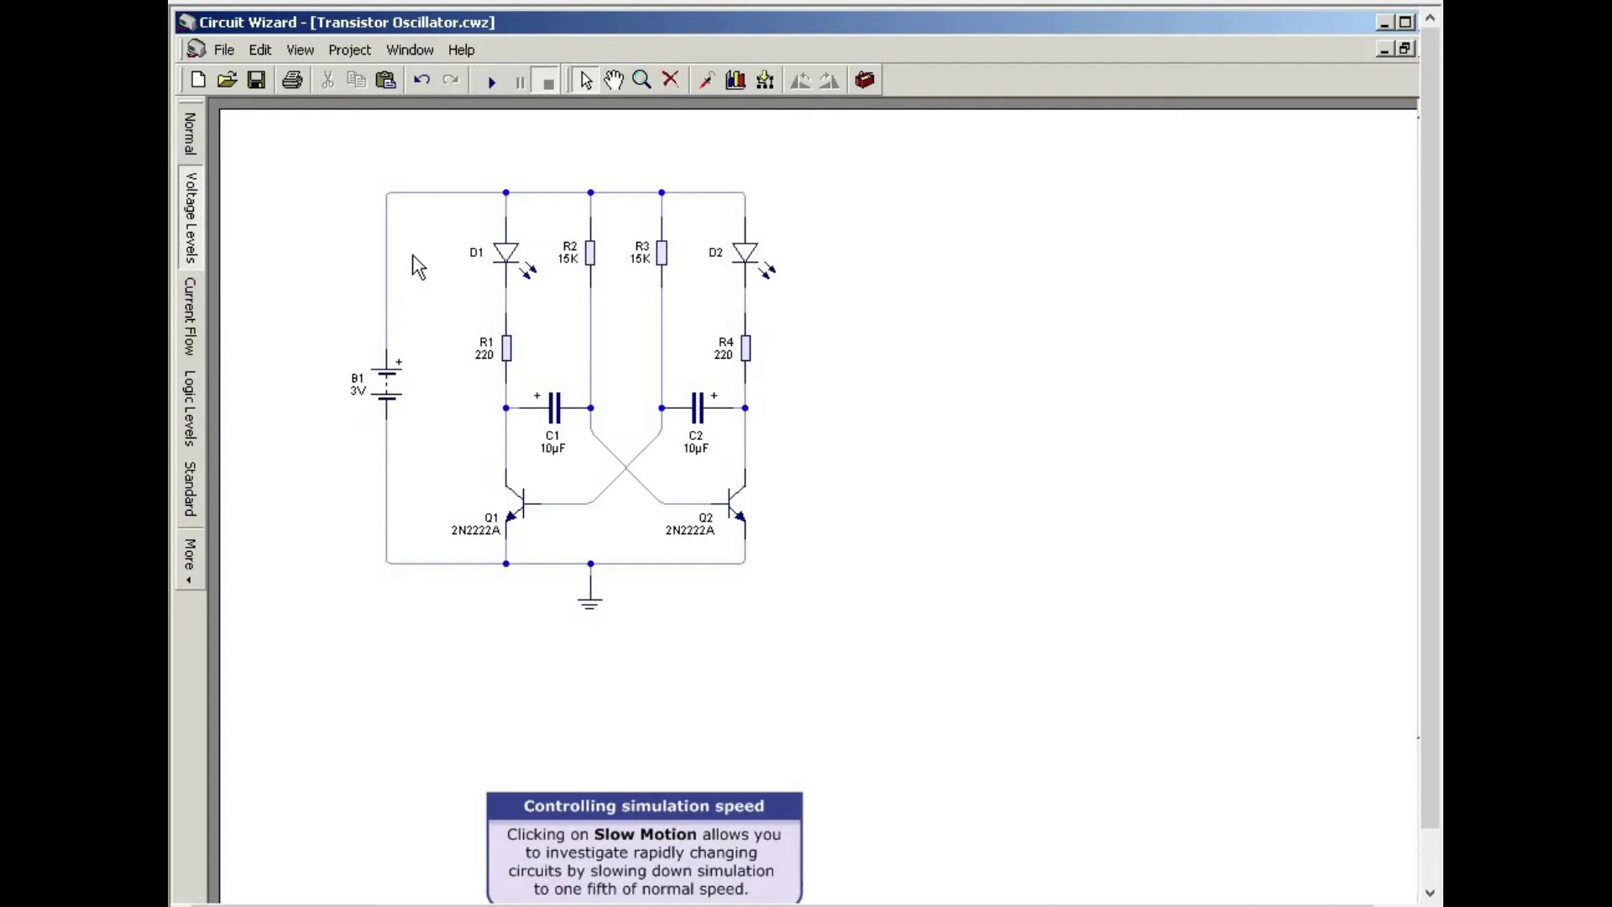
{"action": "left_click", "coordinate": [491, 81]}
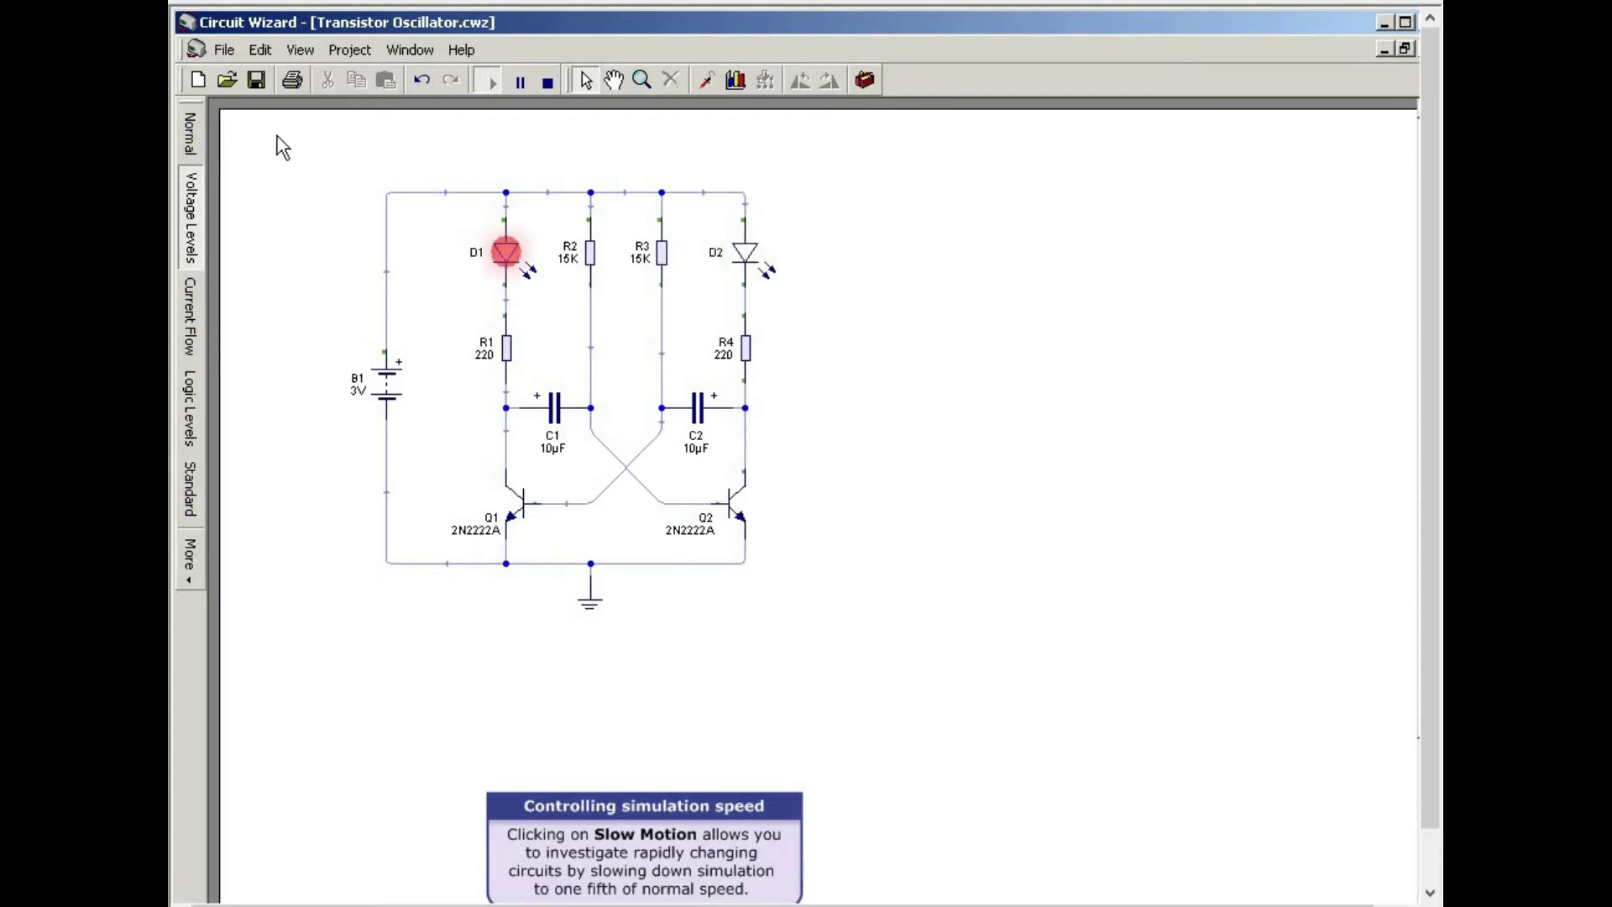
Turn on Slow Motion simulation, watch the LEDs alternate, then stop the simulation
{"action": "left_click", "coordinate": [351, 49]}
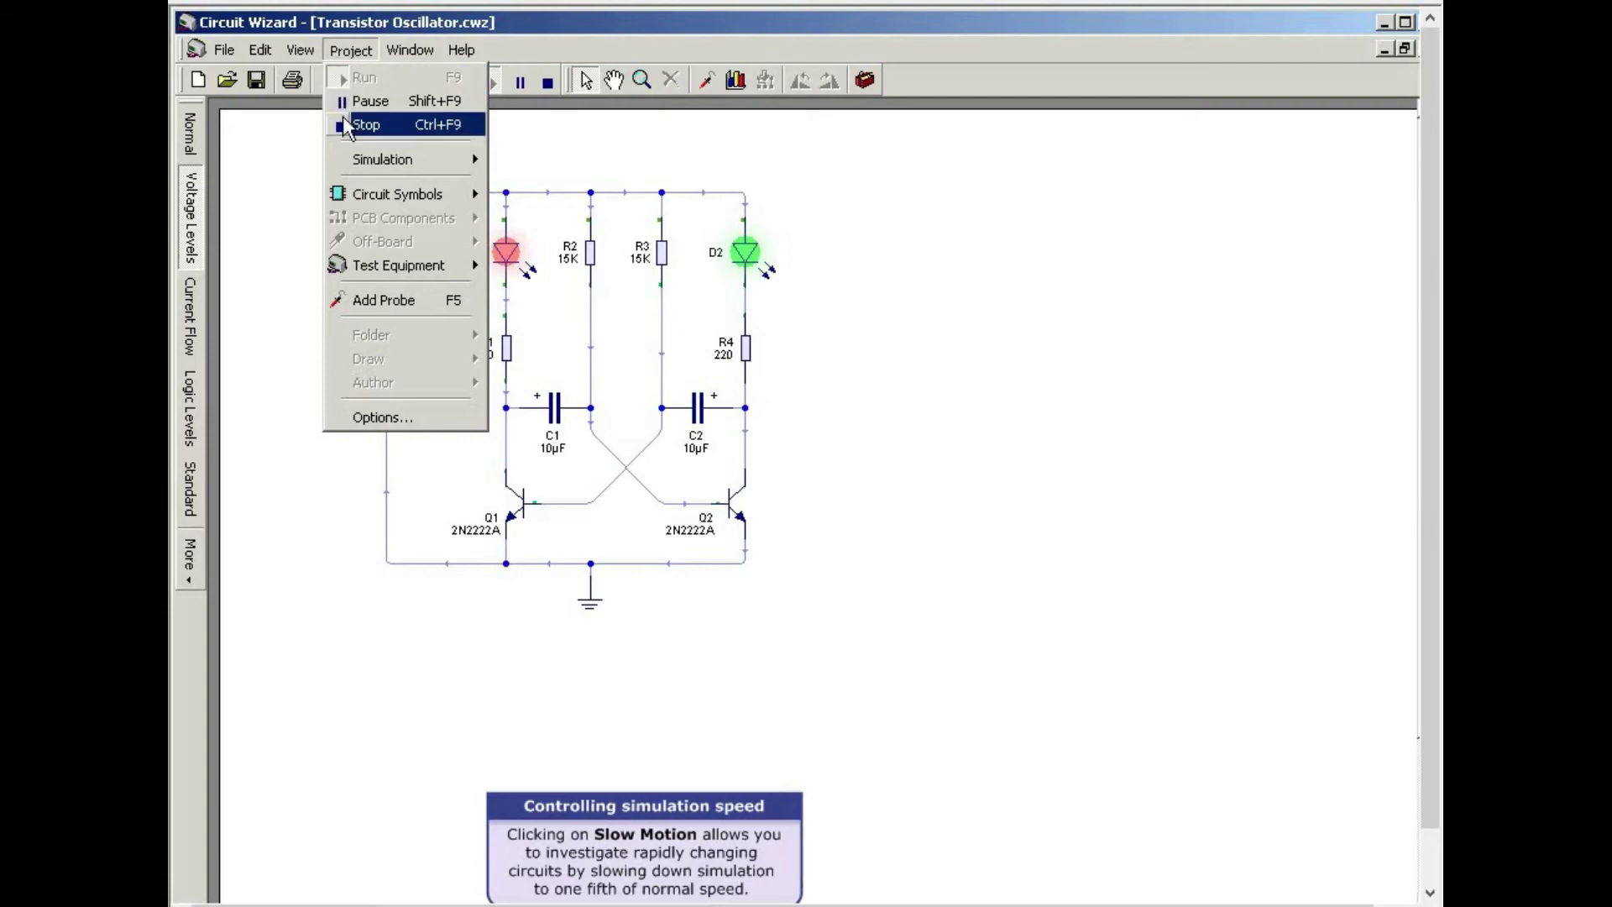
{"action": "mouse_move", "coordinate": [352, 163]}
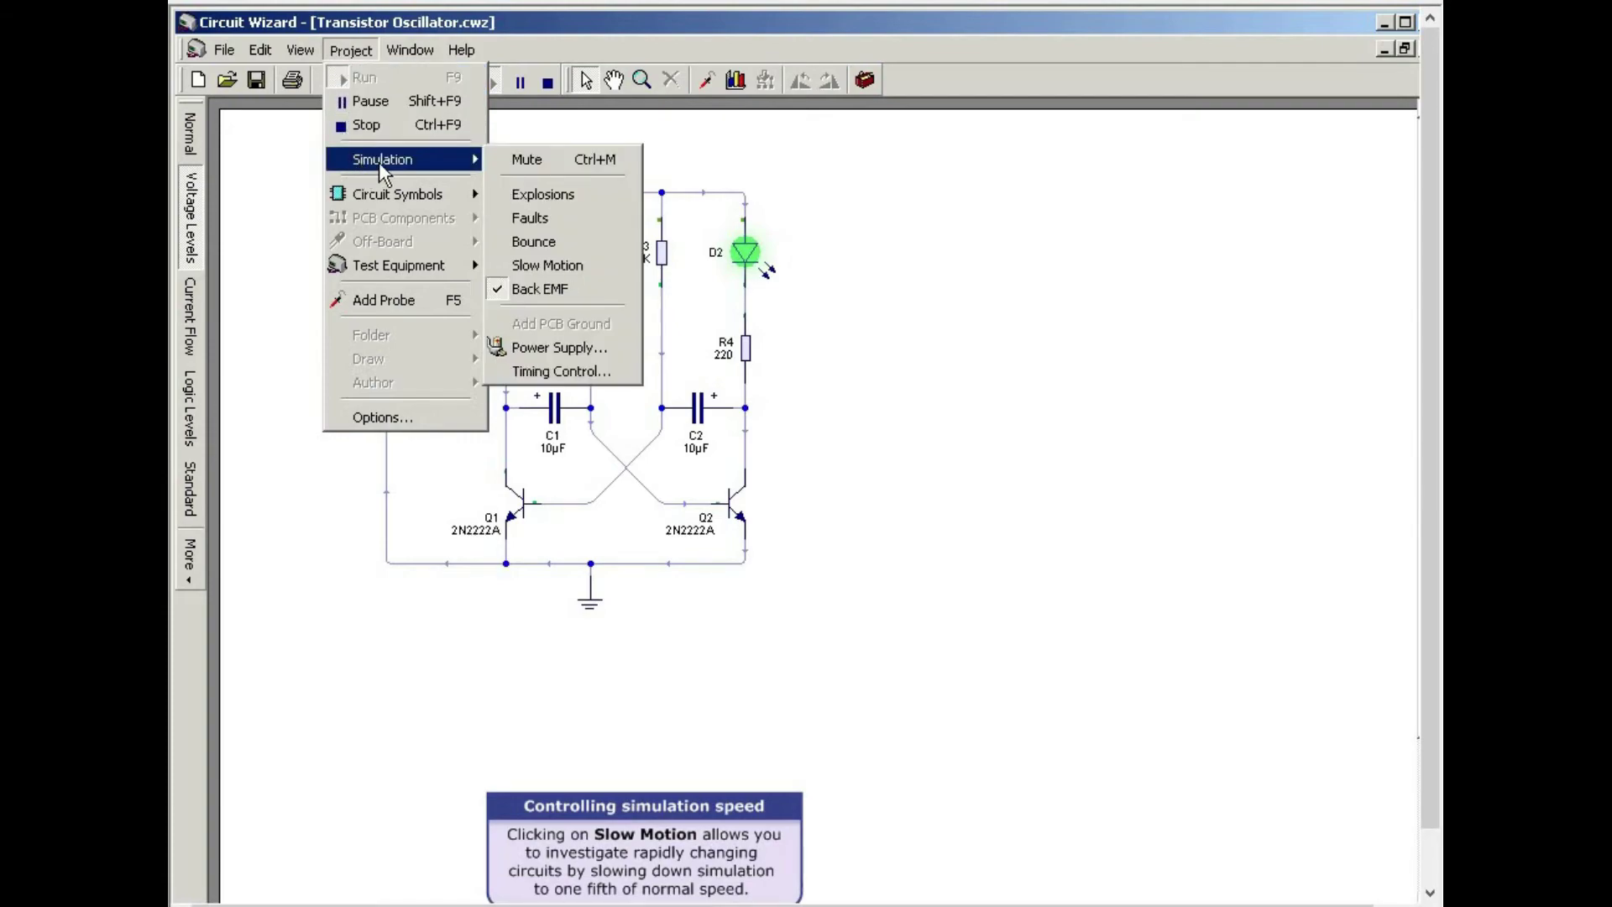
{"action": "left_click", "coordinate": [548, 263]}
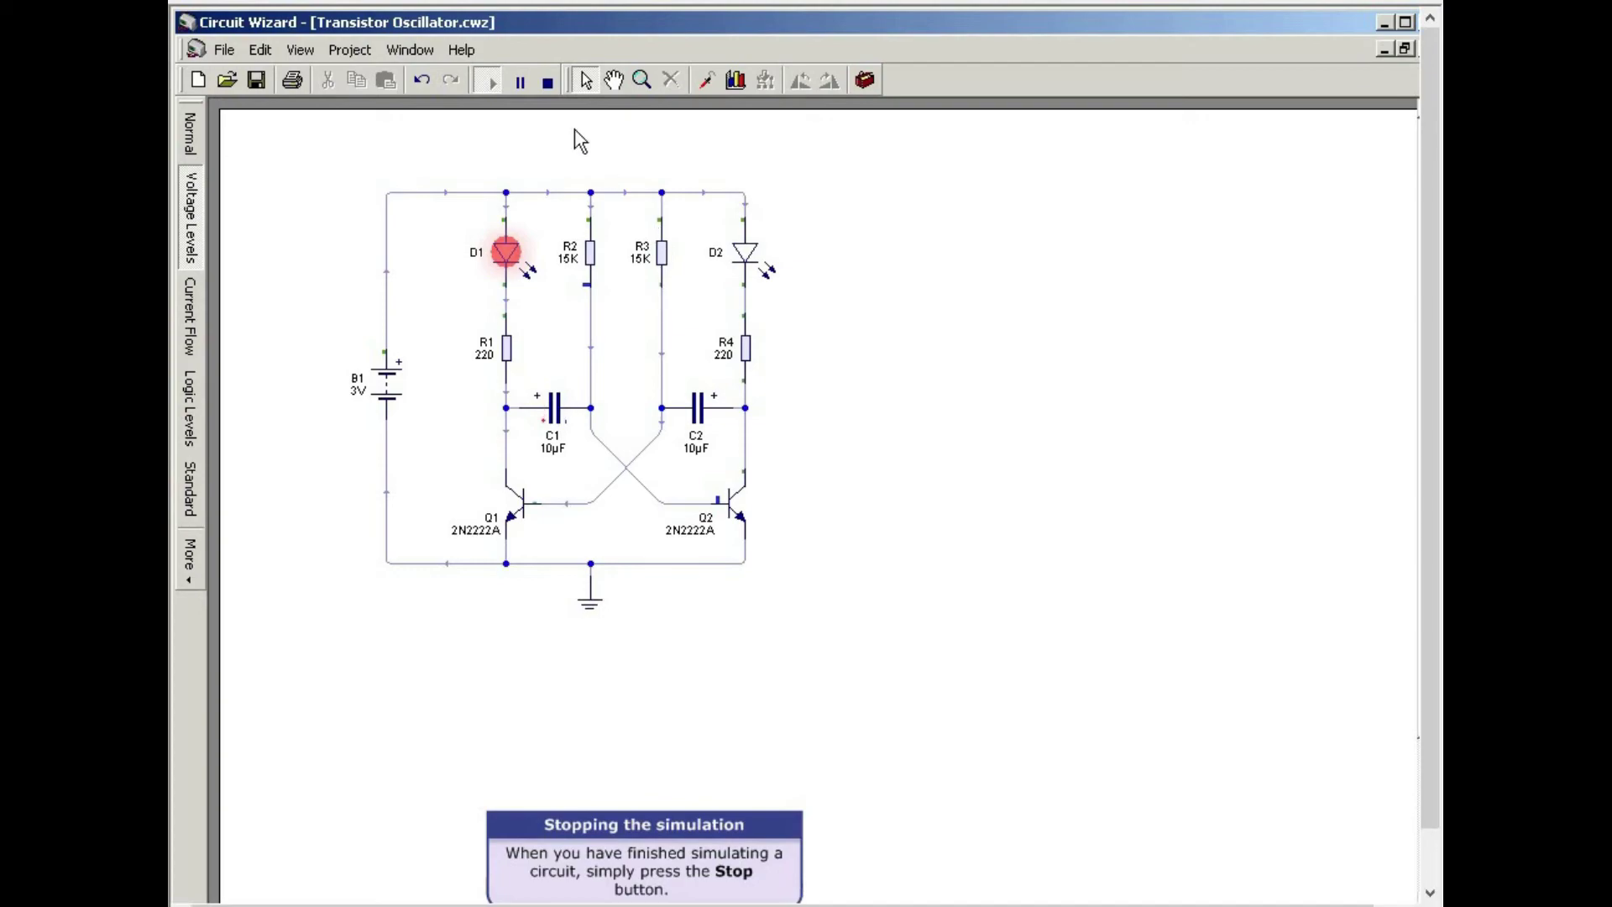
{"action": "left_click", "coordinate": [542, 85]}
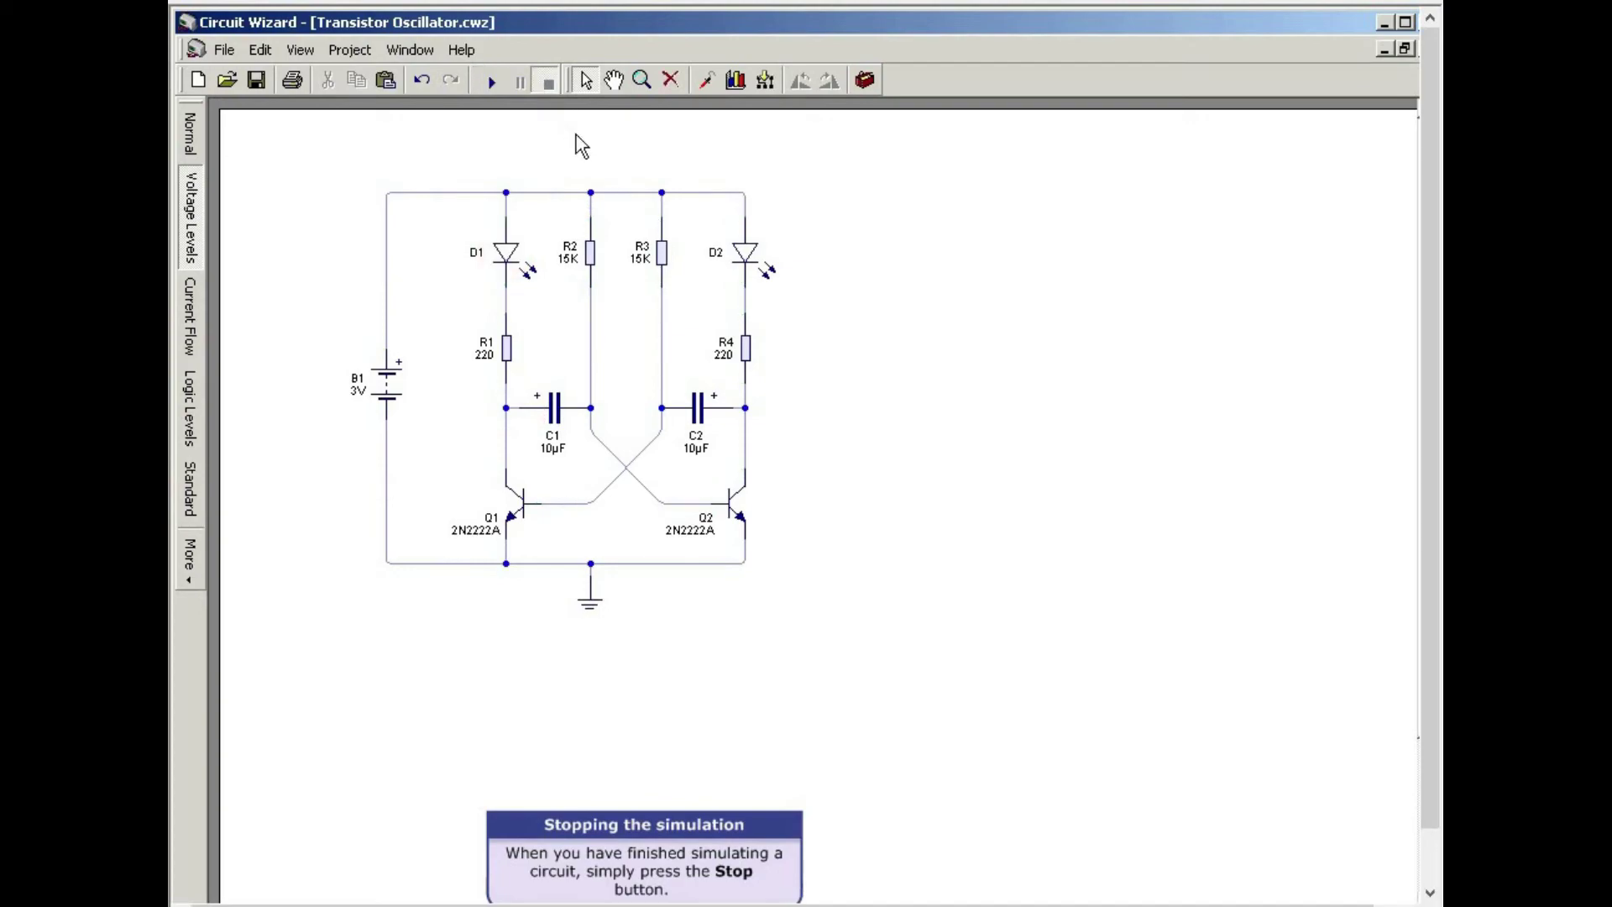